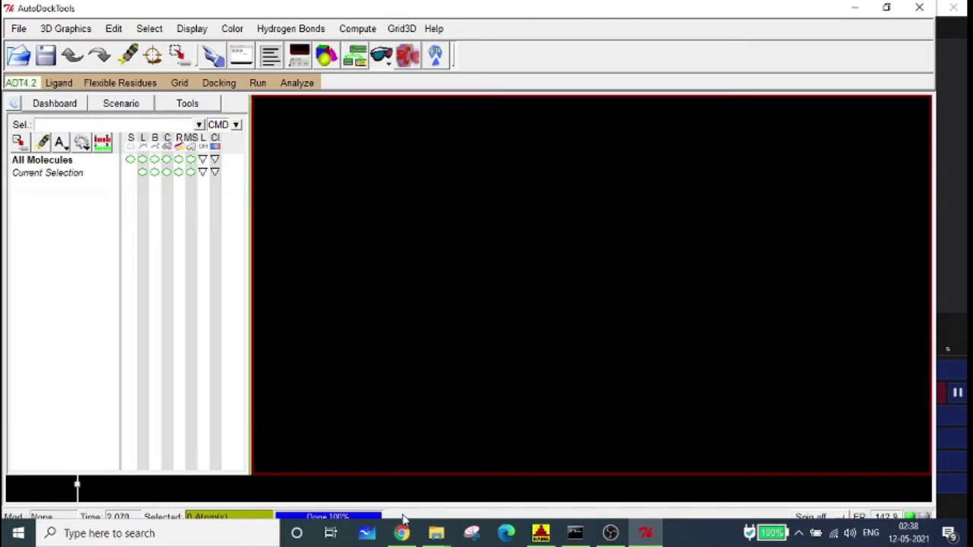
Switch to Chrome and review the 3RZE histamine H1 receptor entry on RCSB PDB, glancing at the PubChem home page
left_click(95, 11)
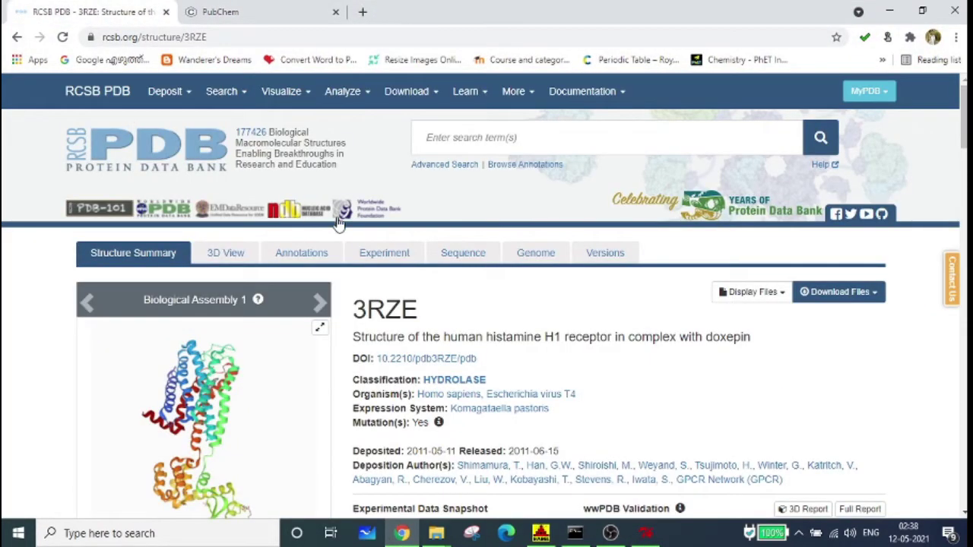
left_click(225, 11)
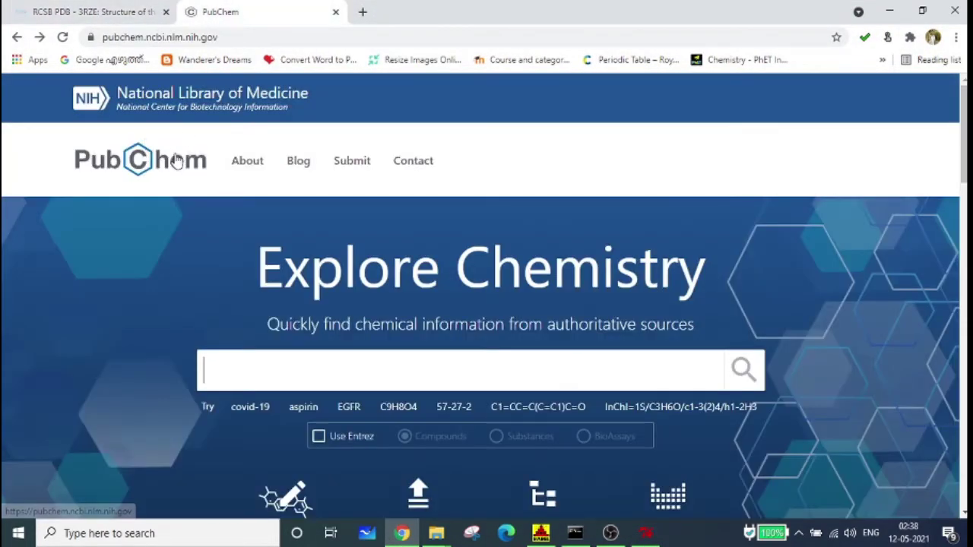
left_click(95, 11)
mouse_move(165, 91)
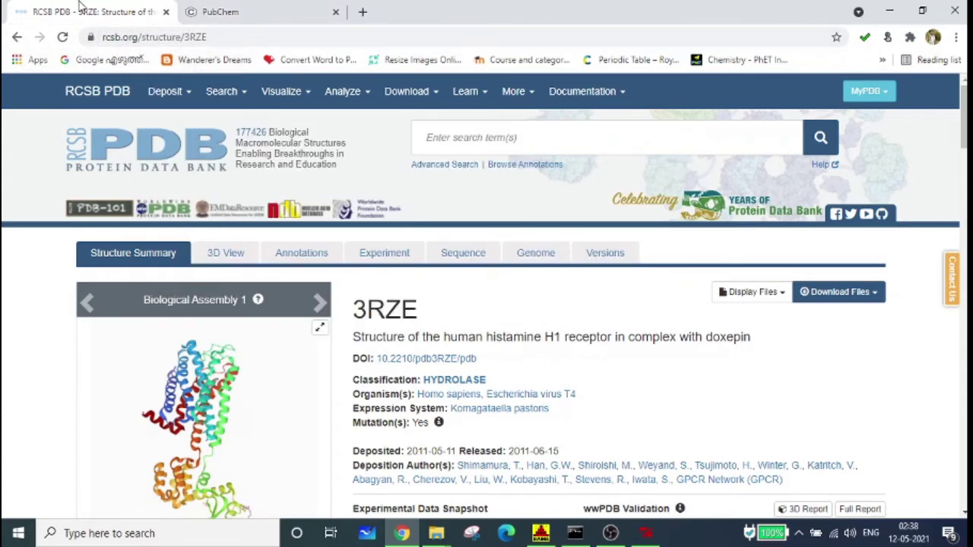
scroll(507, 362, "down", 1)
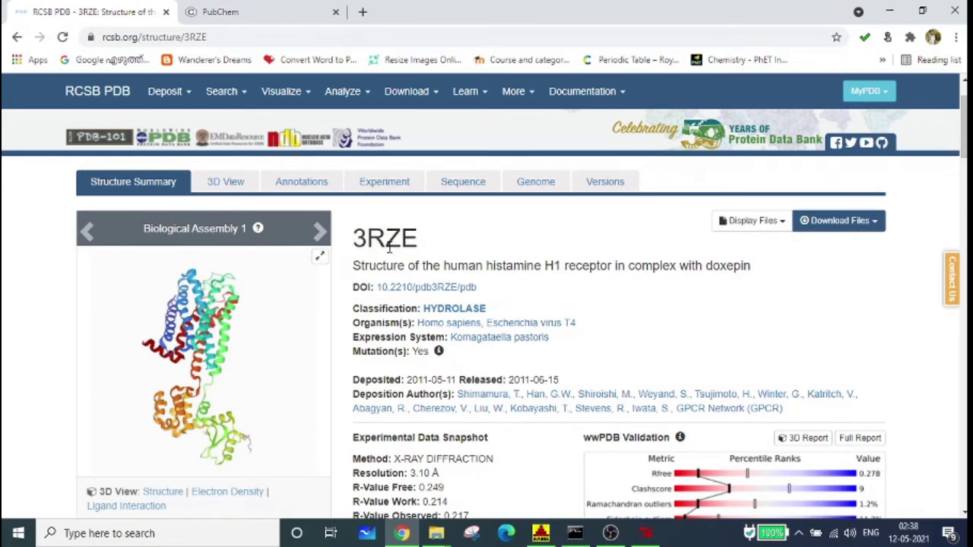
Search PubChem for the compound using the suggested name Cetirizin
left_click(203, 8)
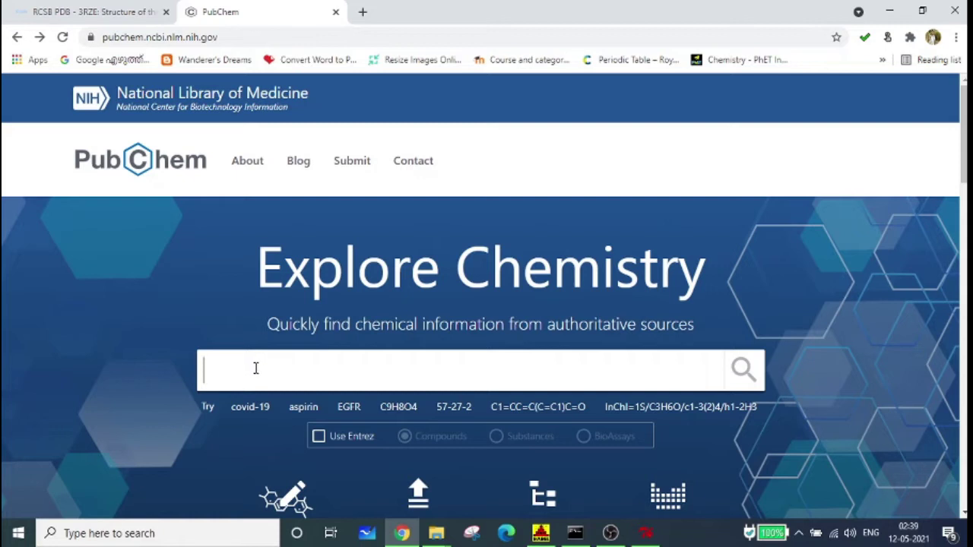
type("cetri")
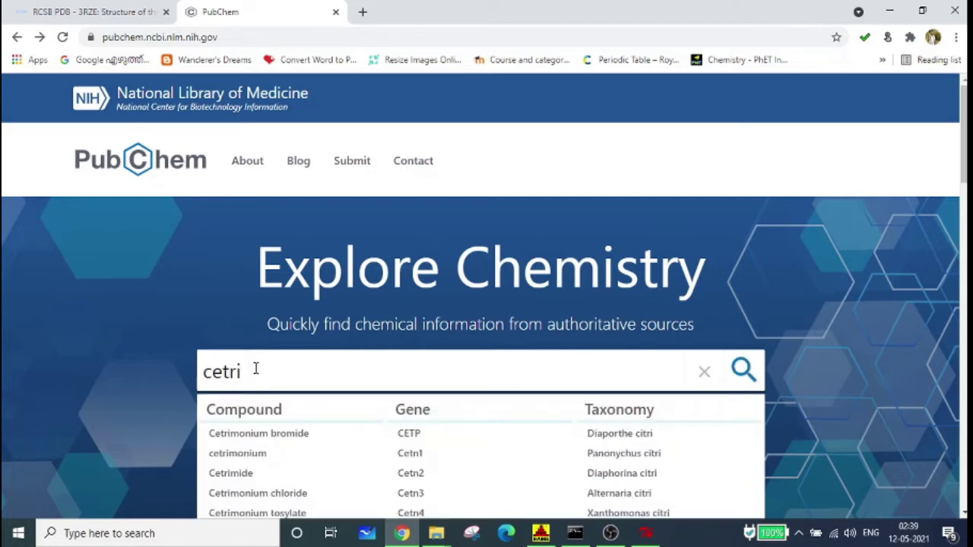
key("BackSpace")
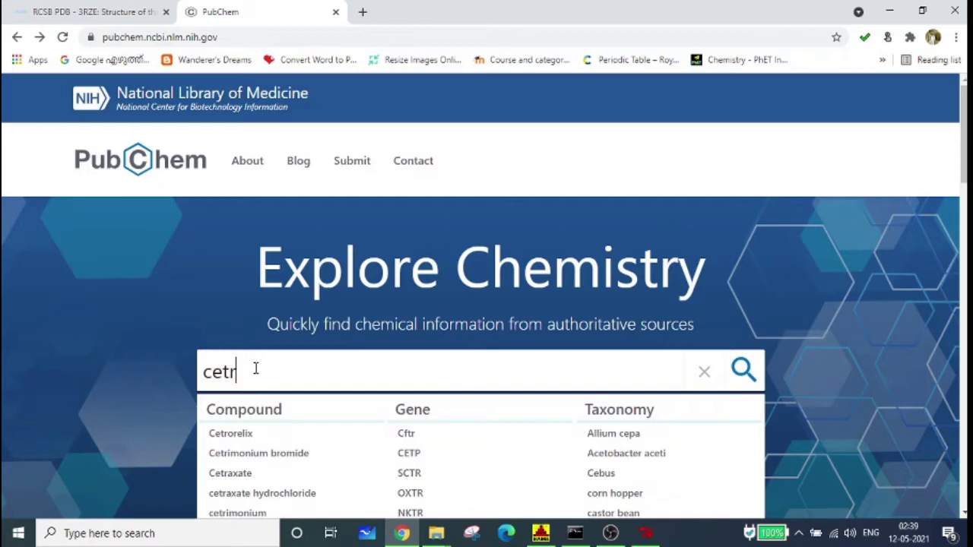
type("izi")
scroll(245, 355, "down", 2)
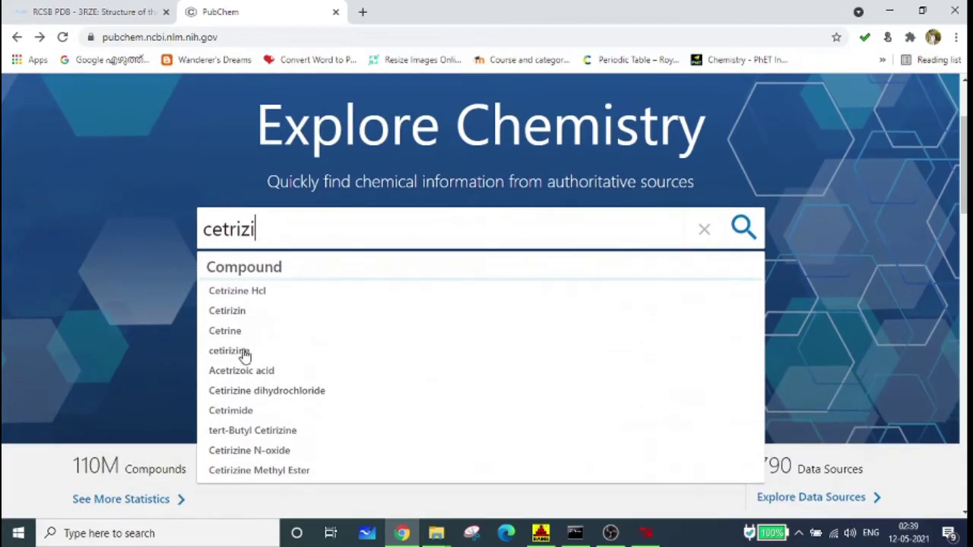
left_click(254, 315)
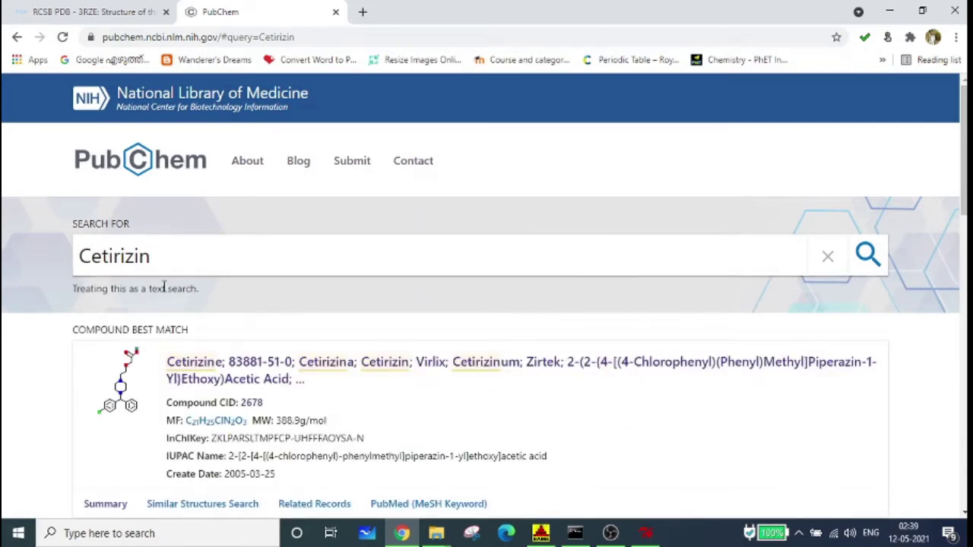
Look through the compound results and open the best-match Cetirizine record, CID 2678
scroll(395, 235, "down", 1)
scroll(52, 257, "down", 1)
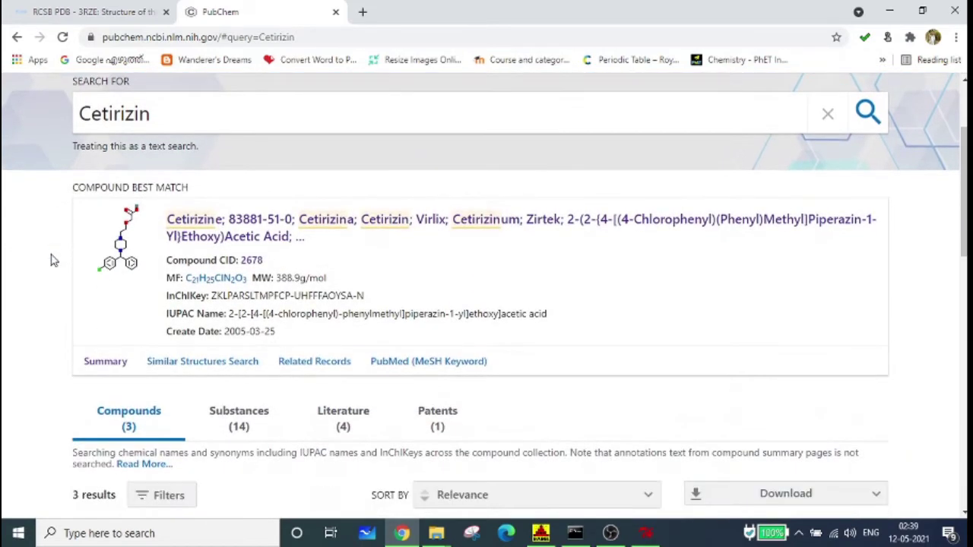
scroll(178, 274, "down", 3)
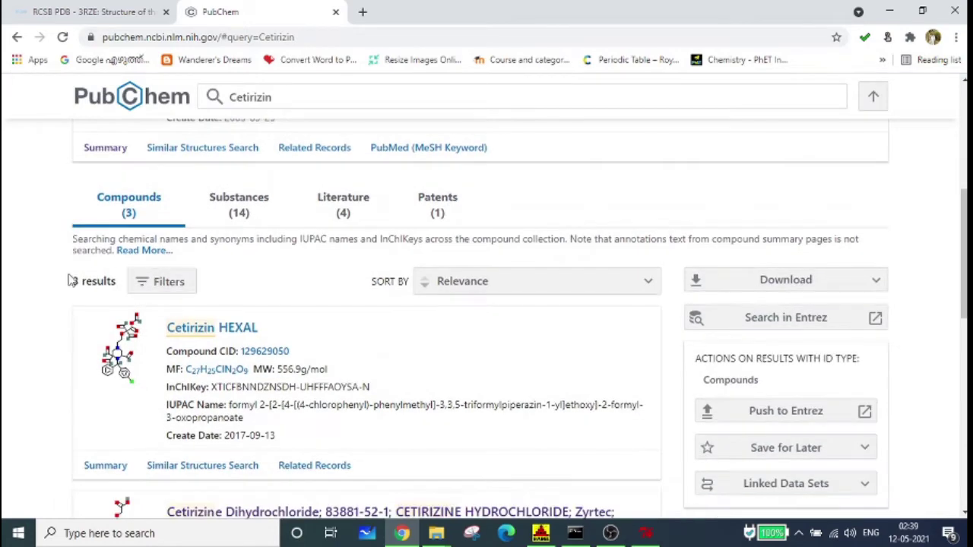
scroll(72, 280, "down", 1)
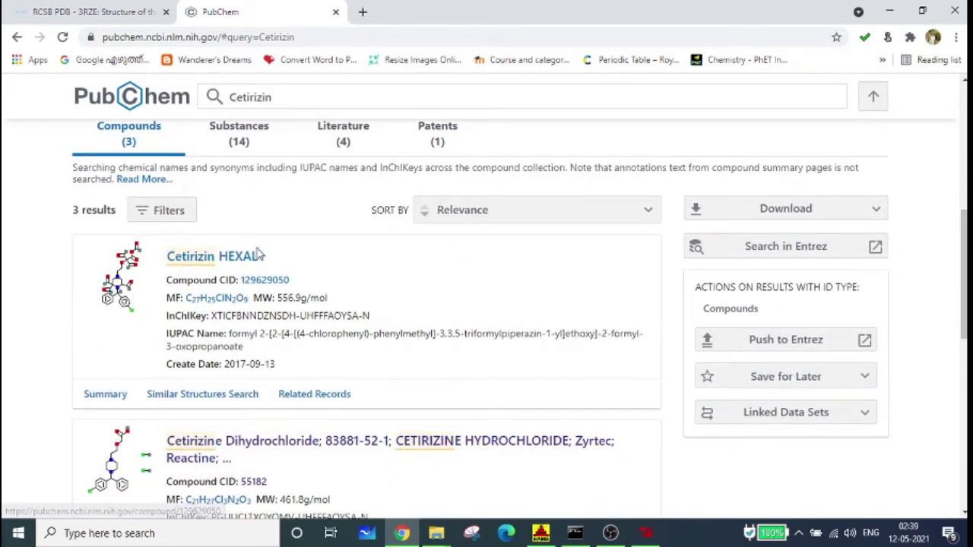
scroll(219, 297, "down", 1)
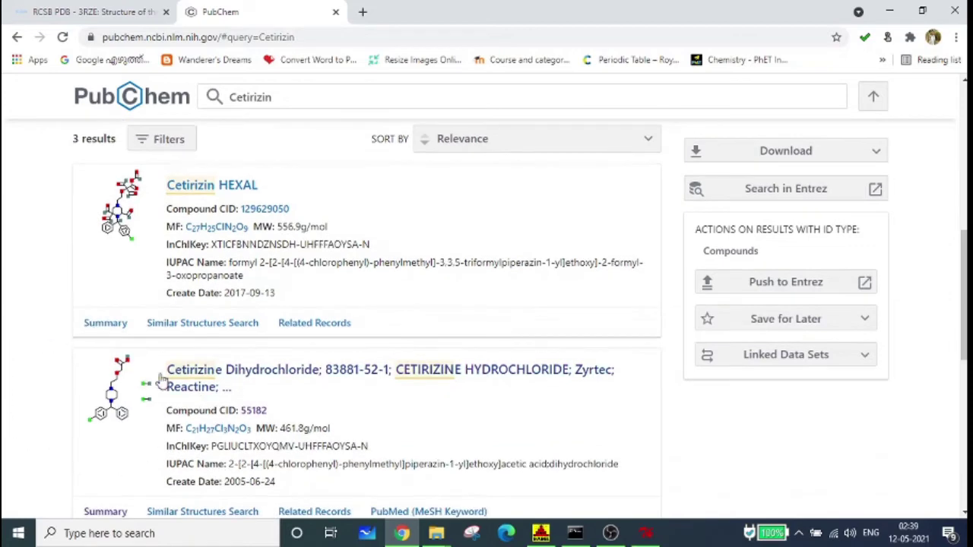
scroll(204, 325, "up", 3)
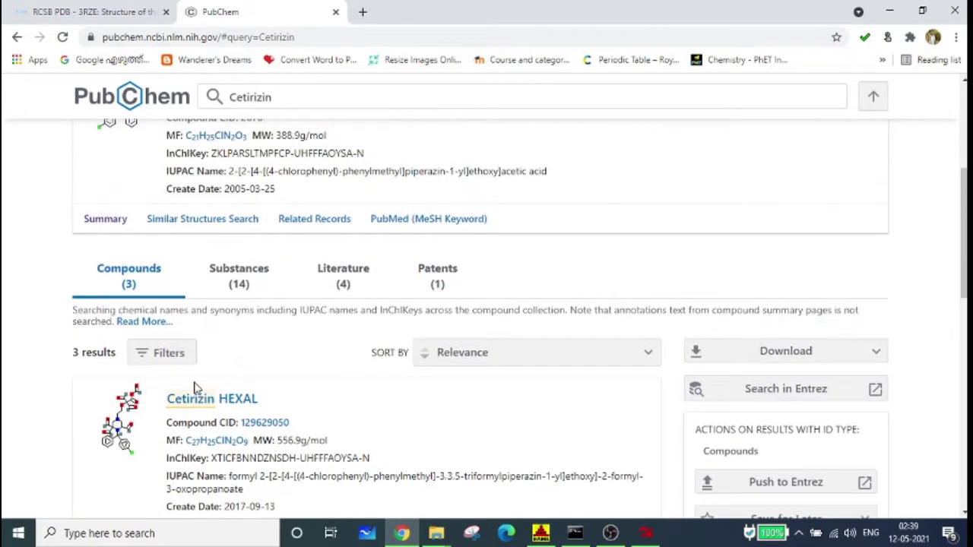
scroll(194, 388, "up", 2)
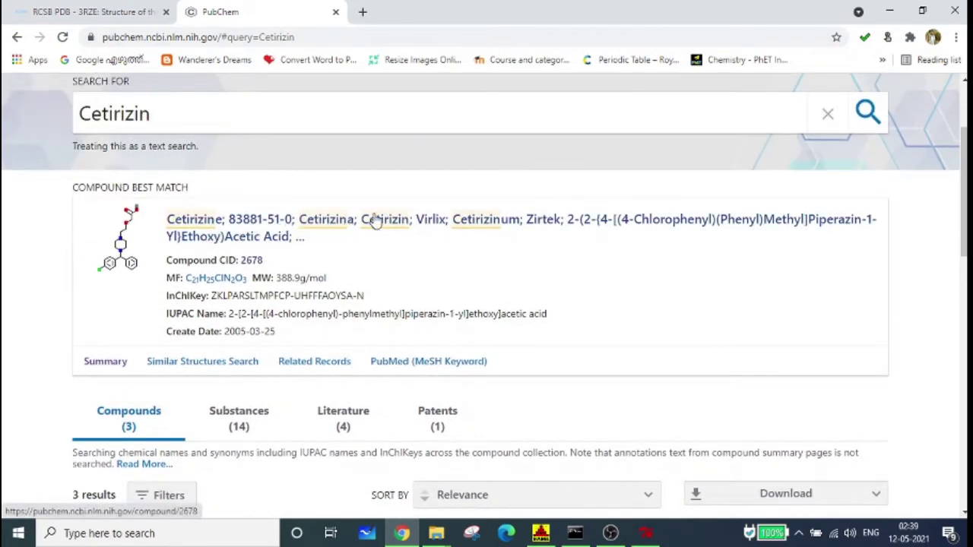
left_click(210, 226)
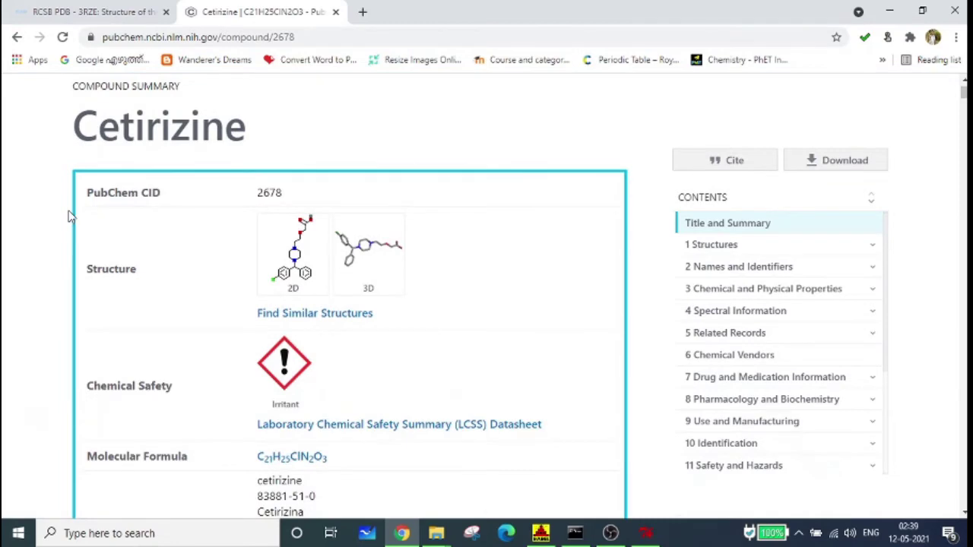
Download the 2D structure of Cetirizine from its compound page as an SDF file
scroll(67, 217, "down", 8)
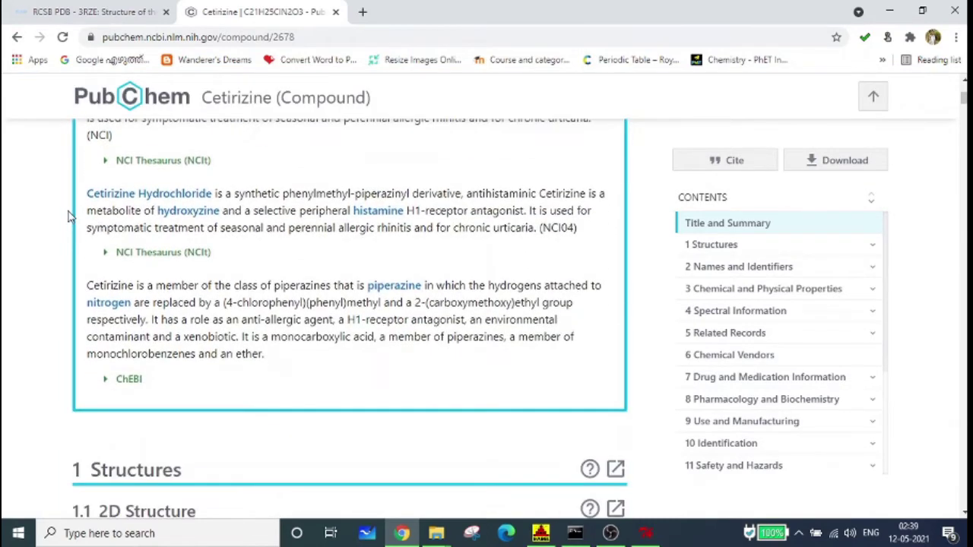
scroll(67, 217, "down", 5)
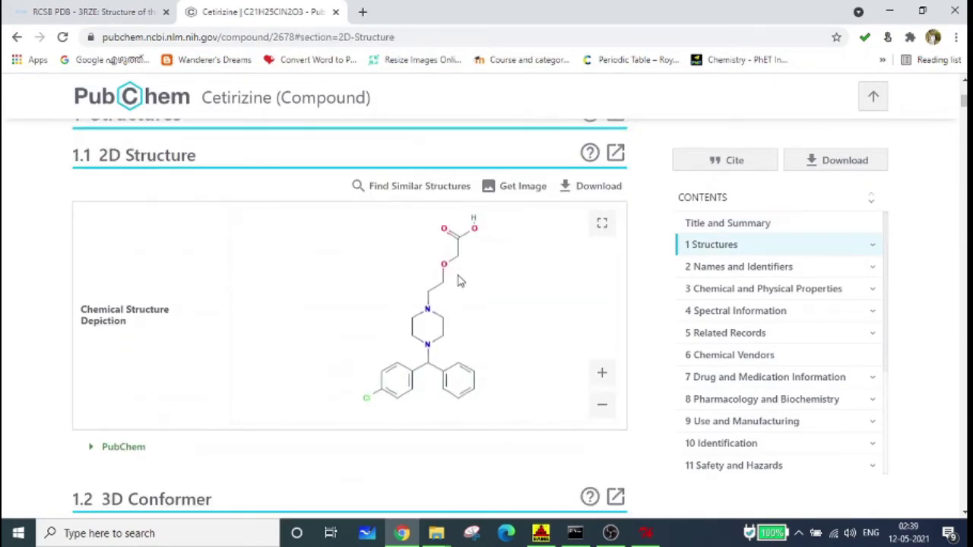
scroll(469, 405, "up", 13)
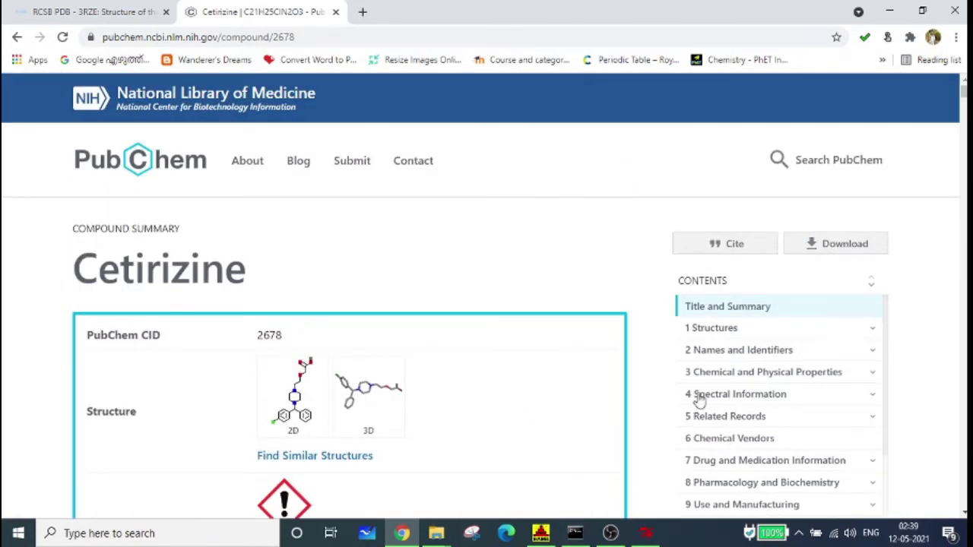
left_click(866, 257)
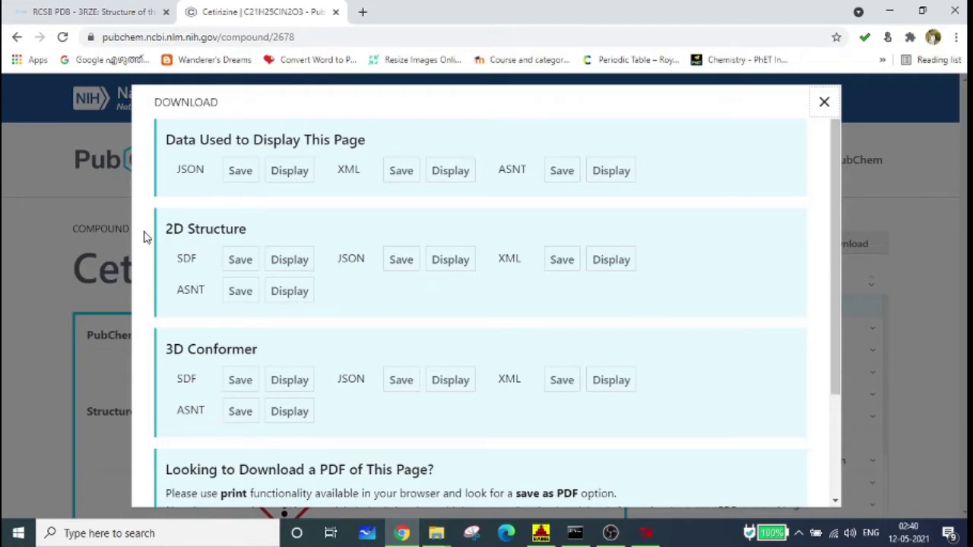
left_click(252, 270)
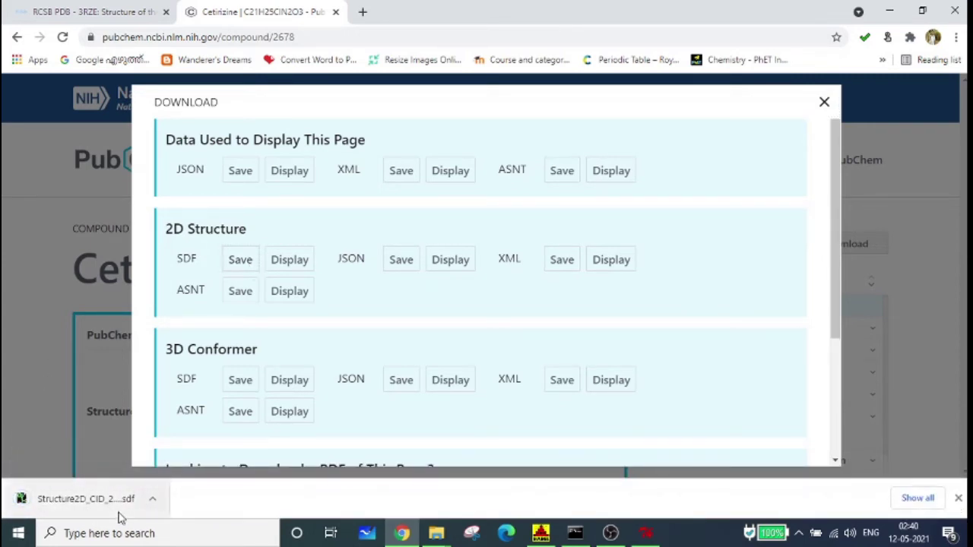
Switch to OpenBabelGUI and set the input format to sdf -- MDL MOL format
left_click(645, 532)
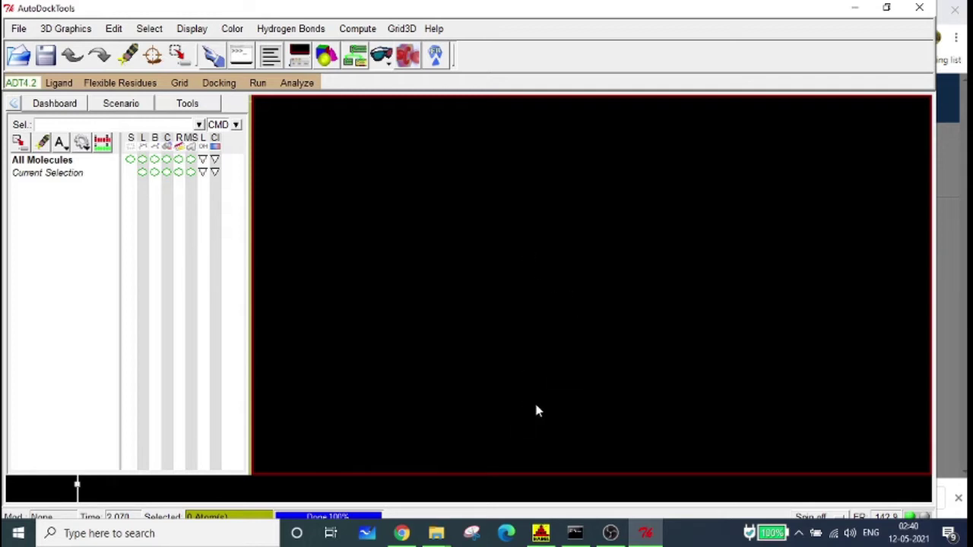
left_click(540, 533)
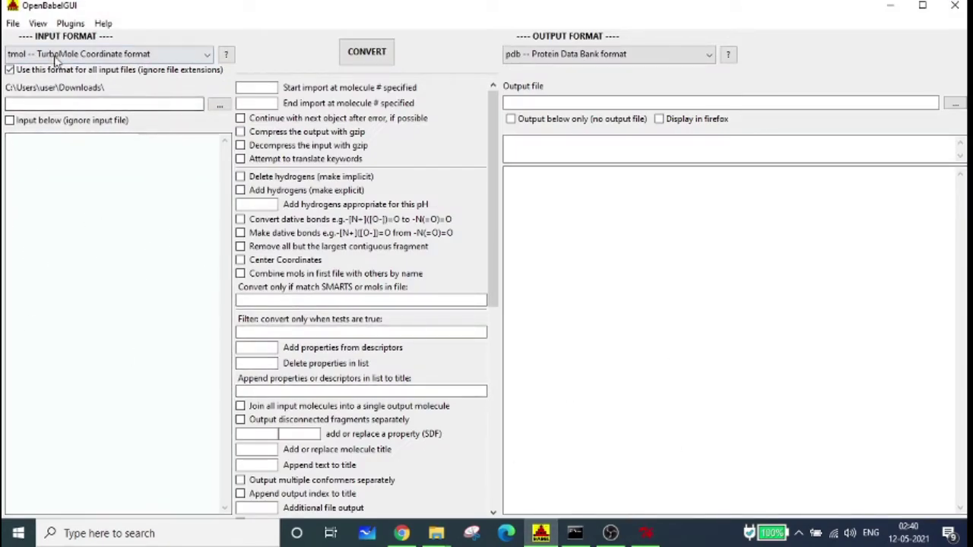
left_click(207, 55)
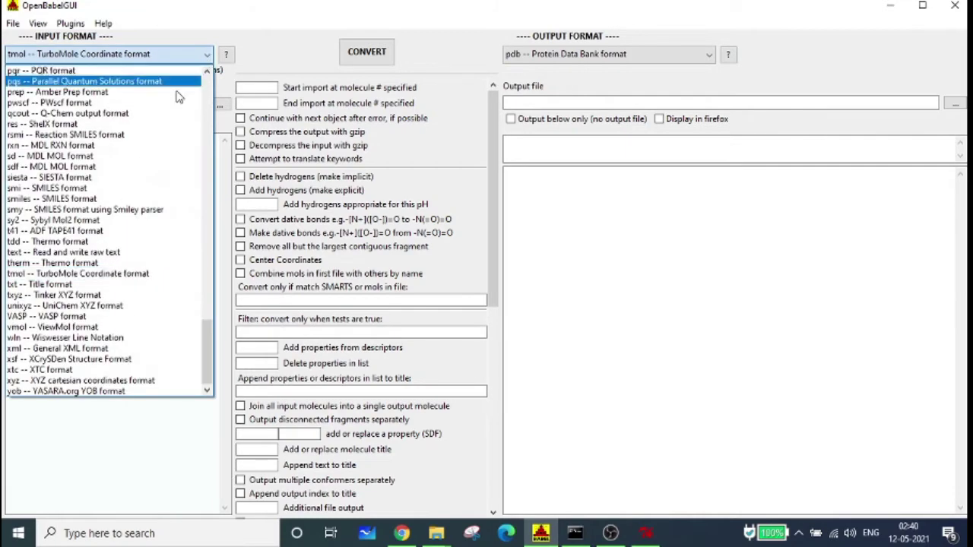
left_click(203, 60)
left_click(203, 60)
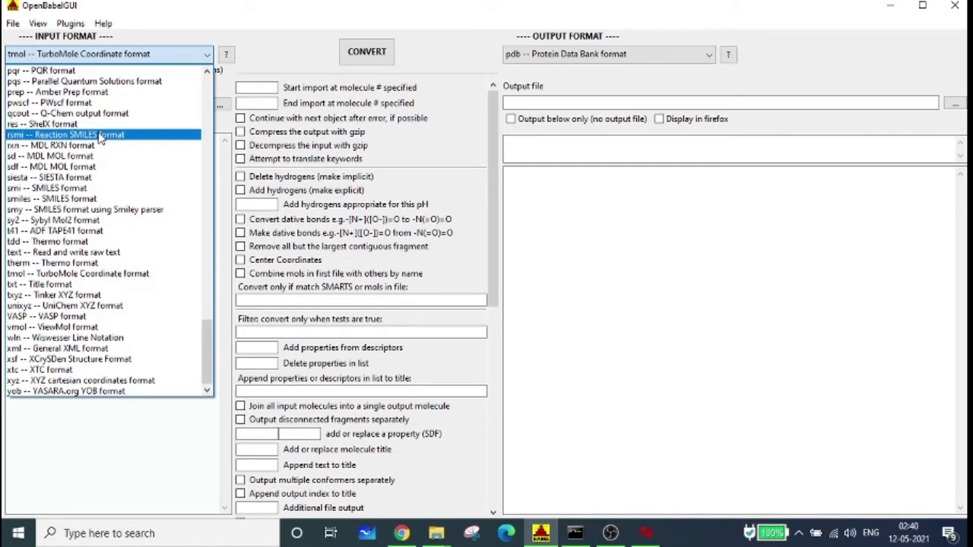
key("s")
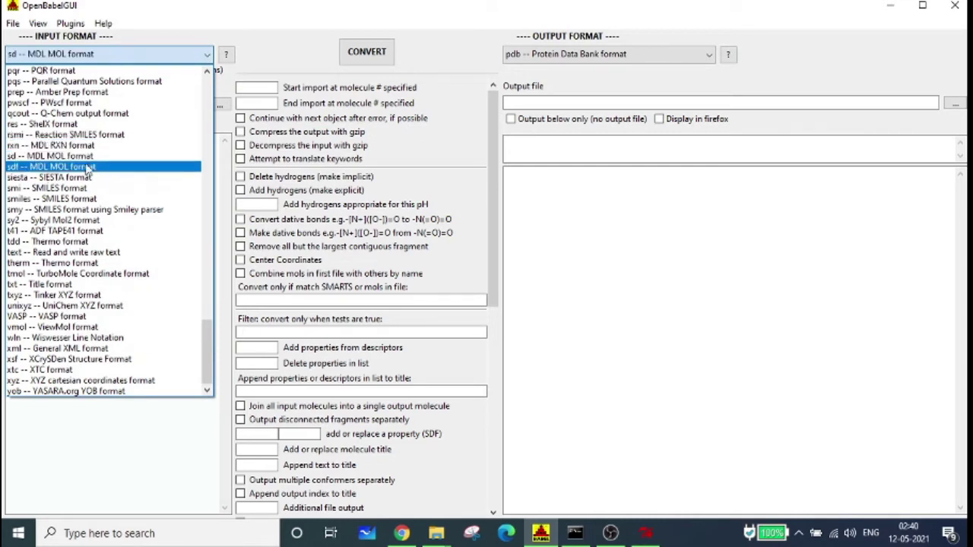
left_click(93, 167)
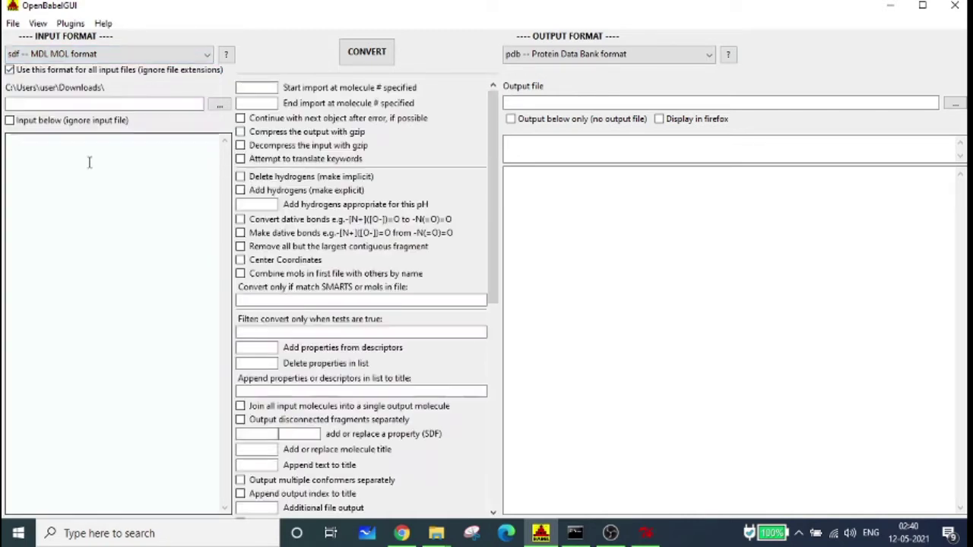
Load Structure2D_CID_2678 (1).sdf from the Downloads folder as the input file
left_click(220, 105)
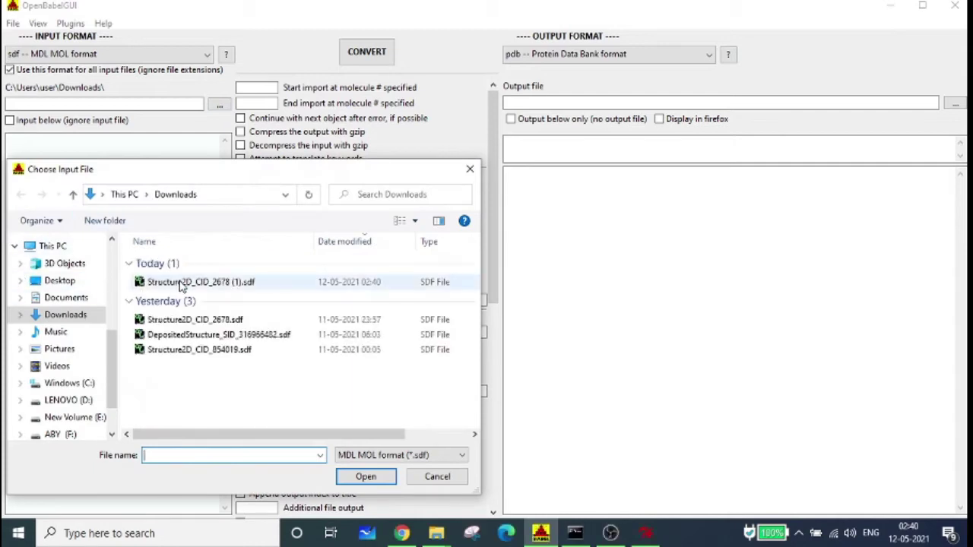
left_click(233, 285)
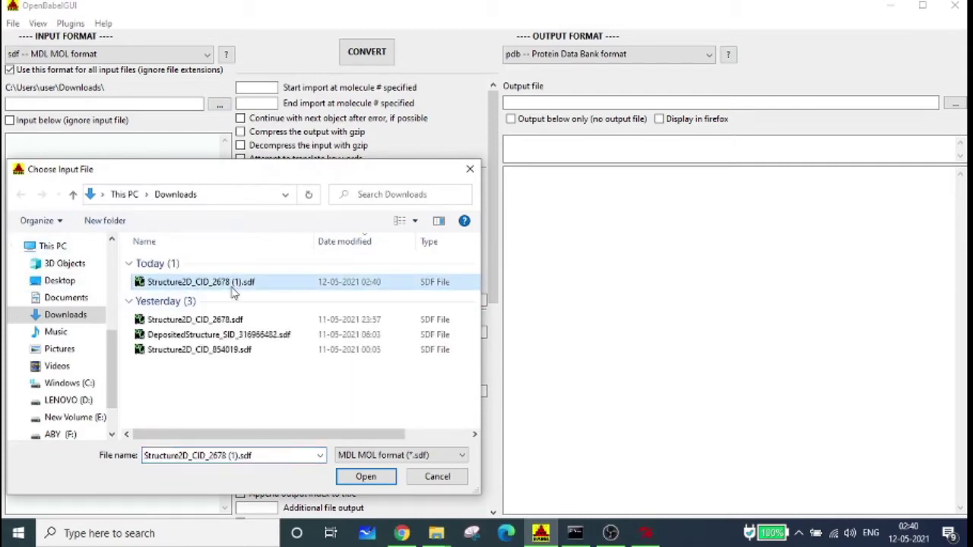
left_click(365, 477)
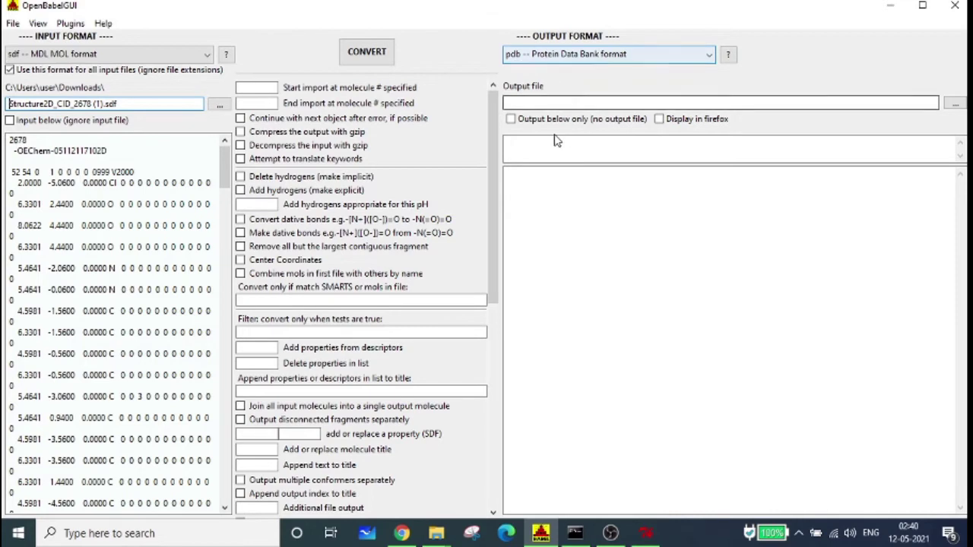
Set the output file to cet2.pdb in F:\Computationalsoftwares\AutoDockTools\workspace and convert the cetirizine structure to PDB
left_click(952, 105)
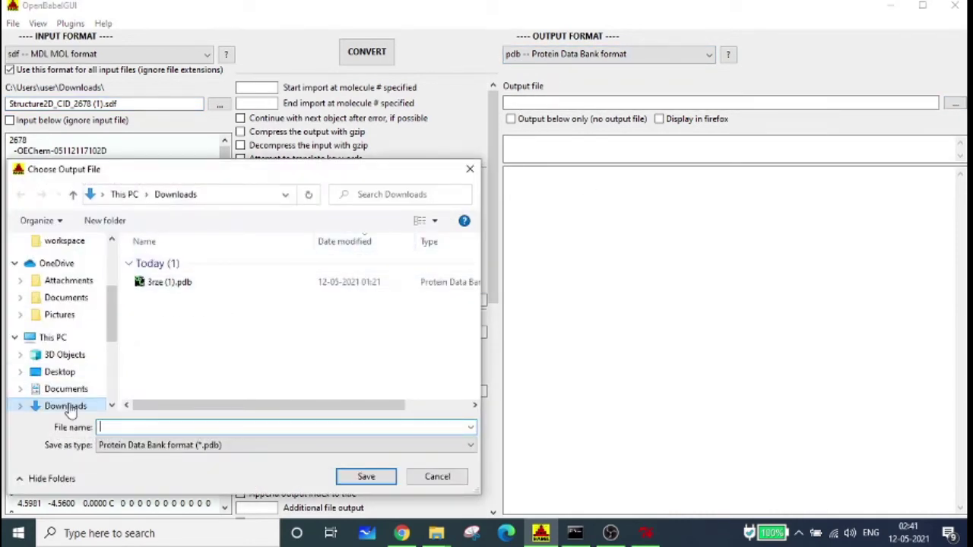
scroll(68, 376, "down", 5)
left_click(65, 342)
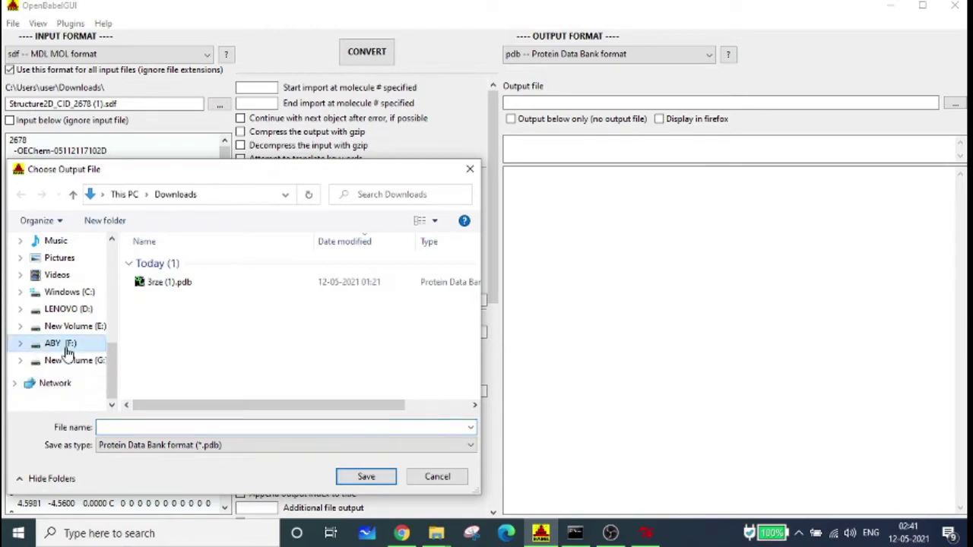
left_click(195, 308)
double_click(196, 308)
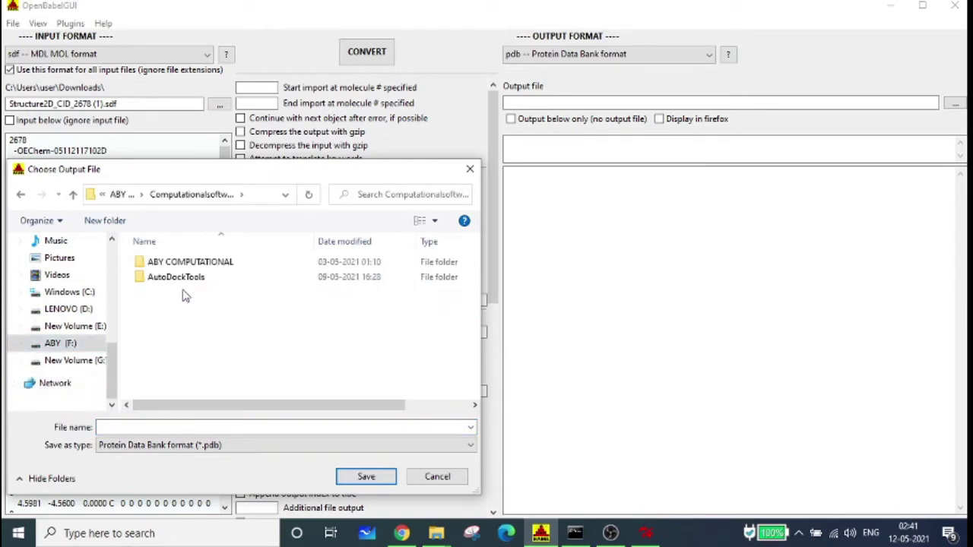
double_click(182, 281)
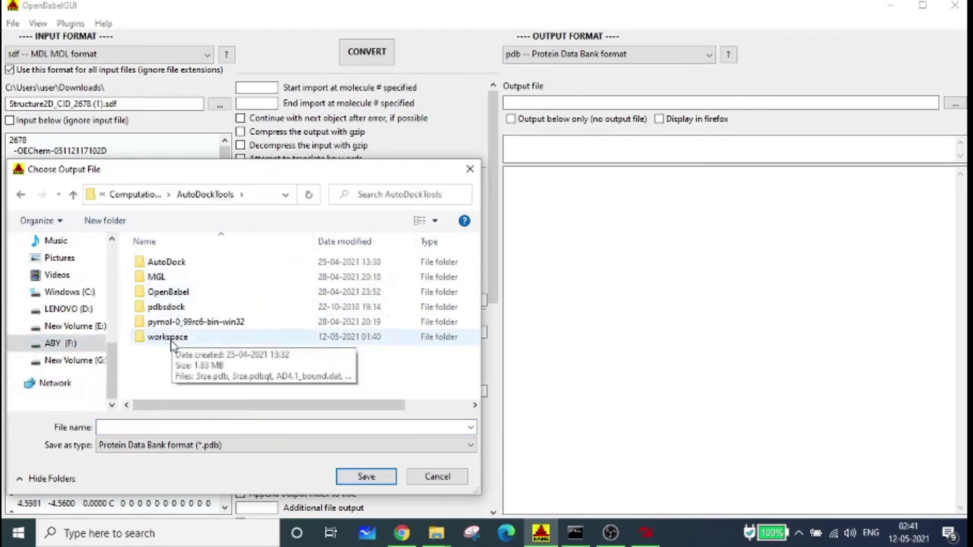
double_click(173, 339)
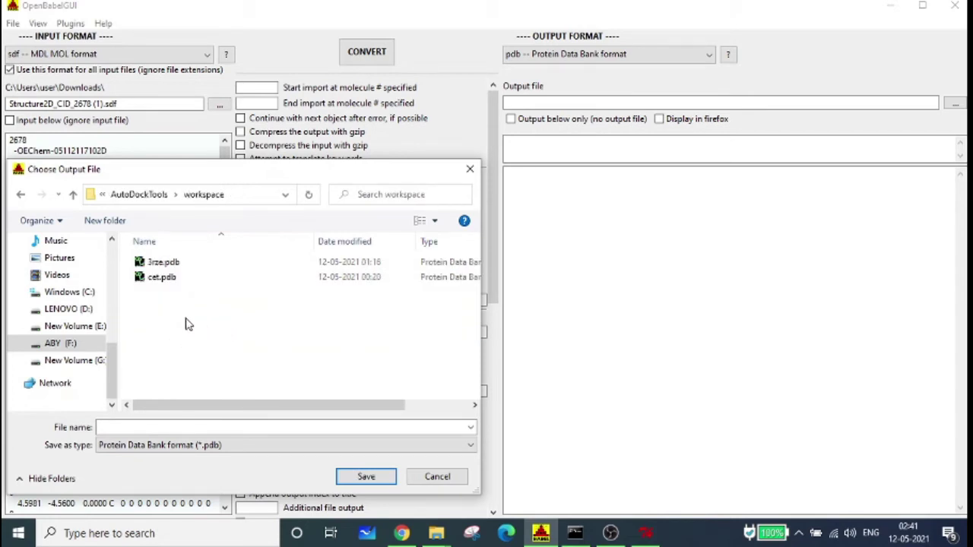
left_click(139, 428)
type("cet2.pdb")
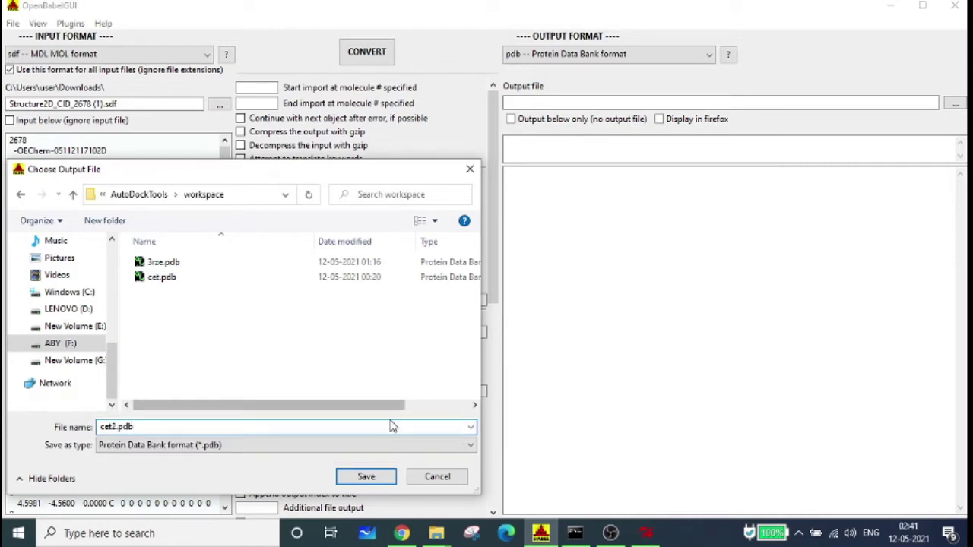
left_click(385, 480)
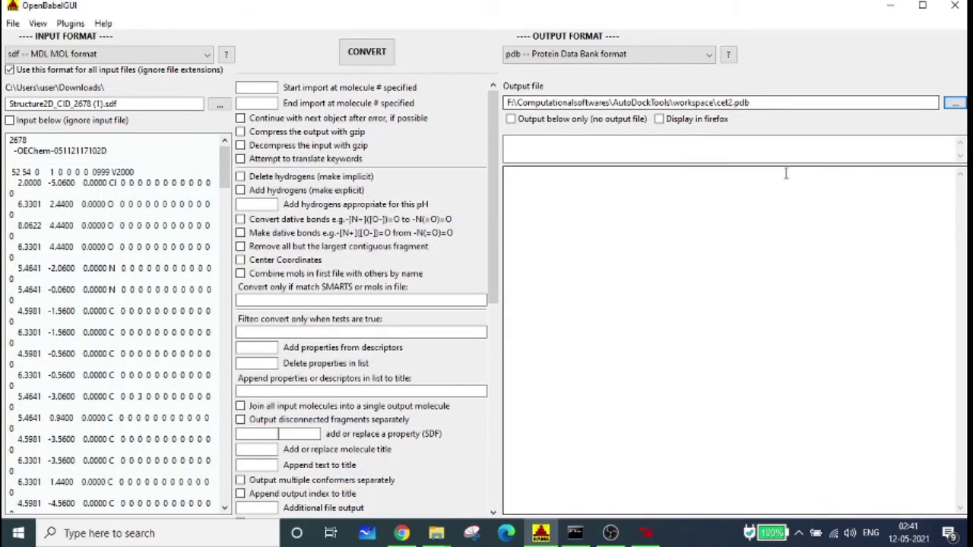
left_click(369, 52)
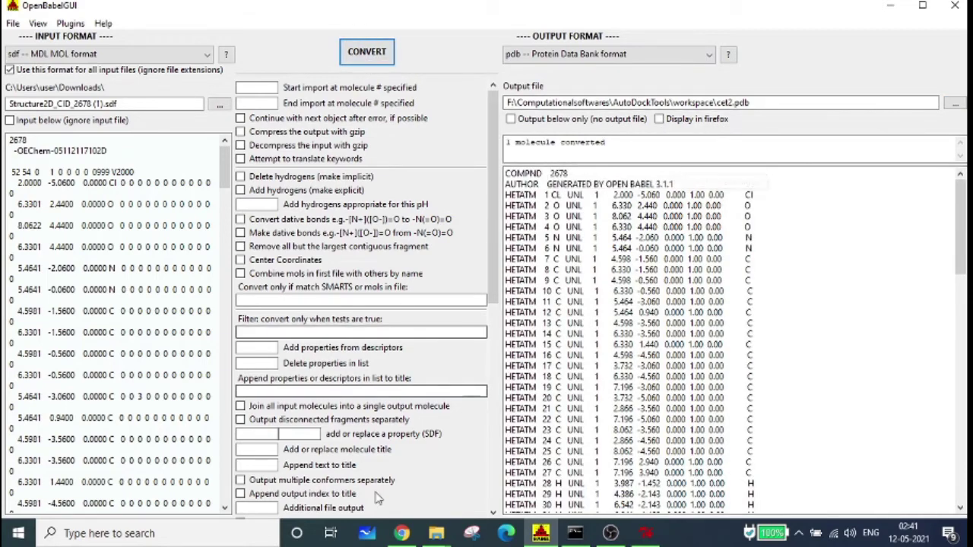
Switch to the workspace folder in File Explorer and refresh it to check for the converted cet2.pdb file
mouse_move(436, 533)
left_click(291, 472)
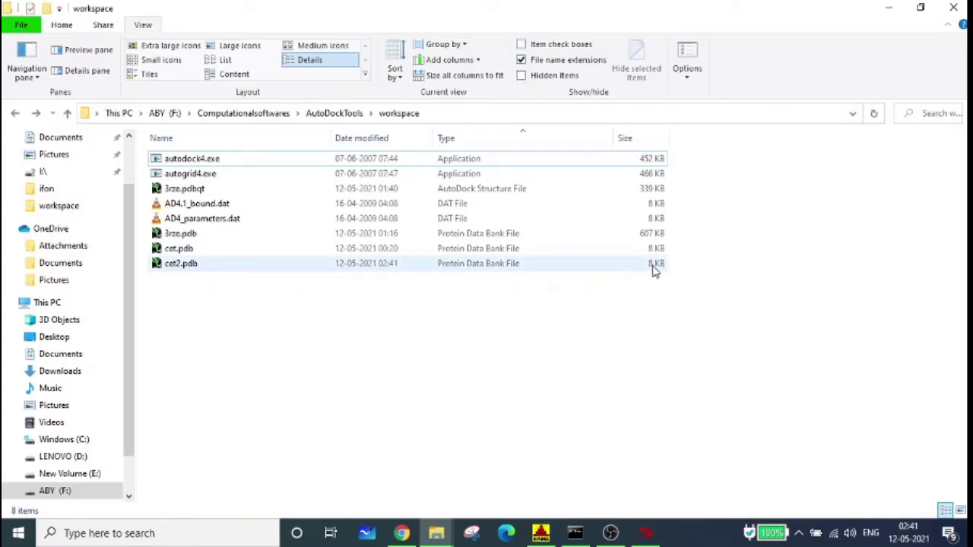
right_click(585, 377)
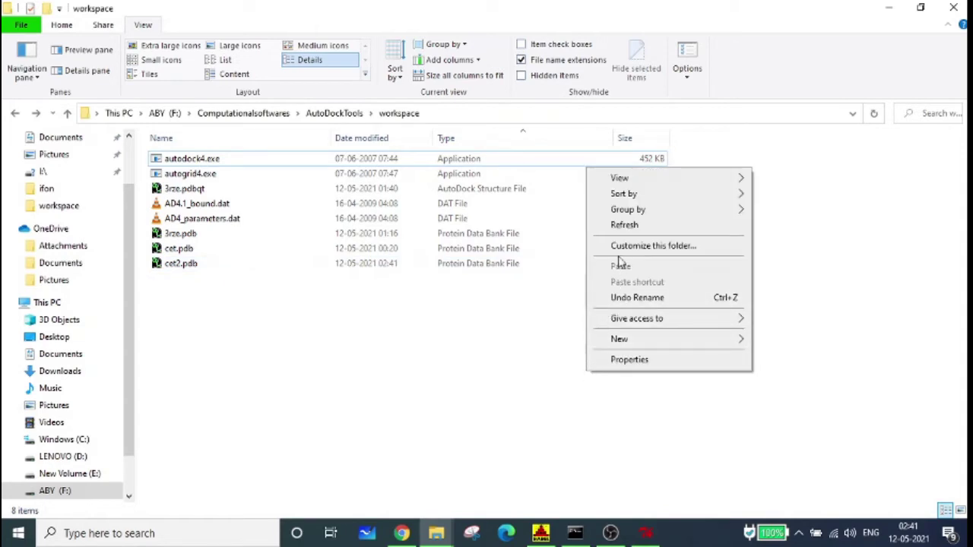
left_click(619, 224)
Switch to AutoDockTools and read the molecule cet2.pdb from the workspace folder
left_click(644, 534)
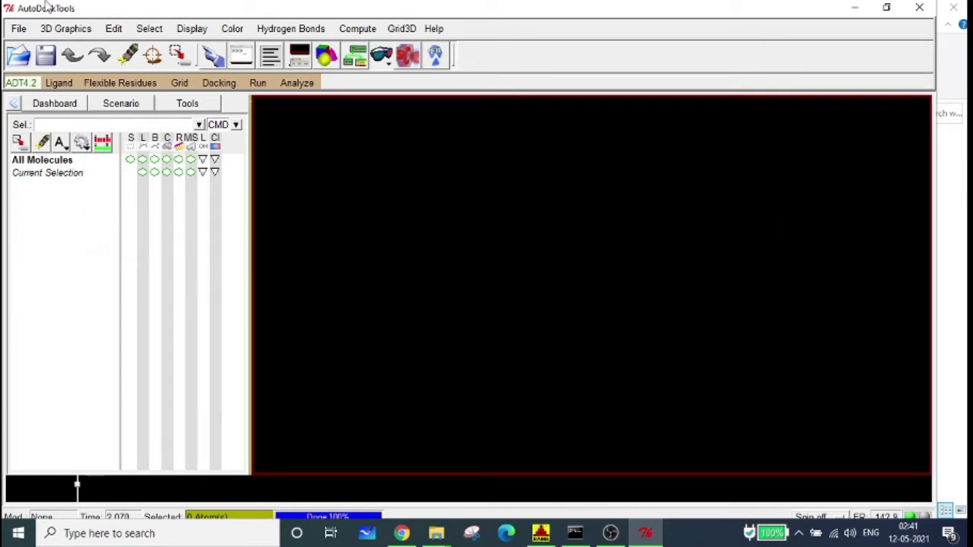
right_click(47, 164)
left_click(71, 166)
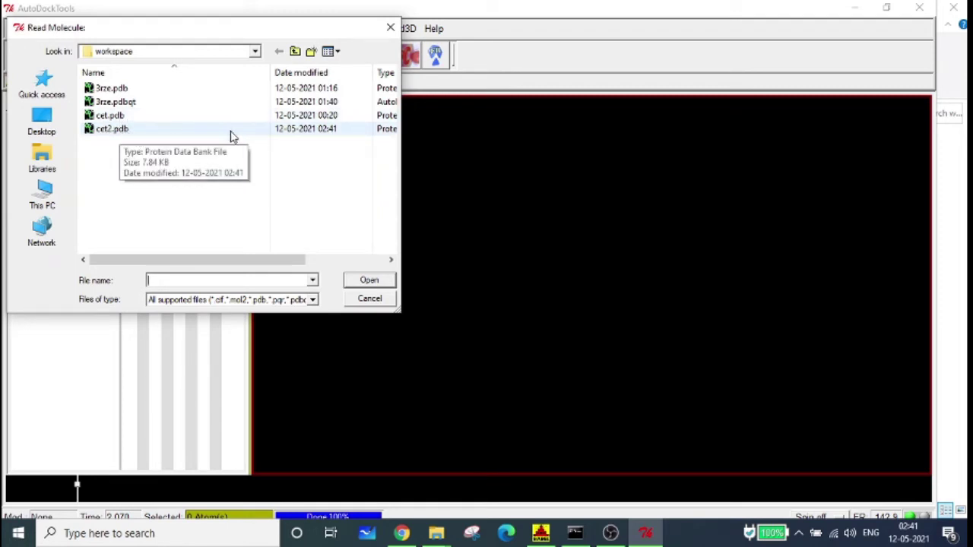
left_click(113, 129)
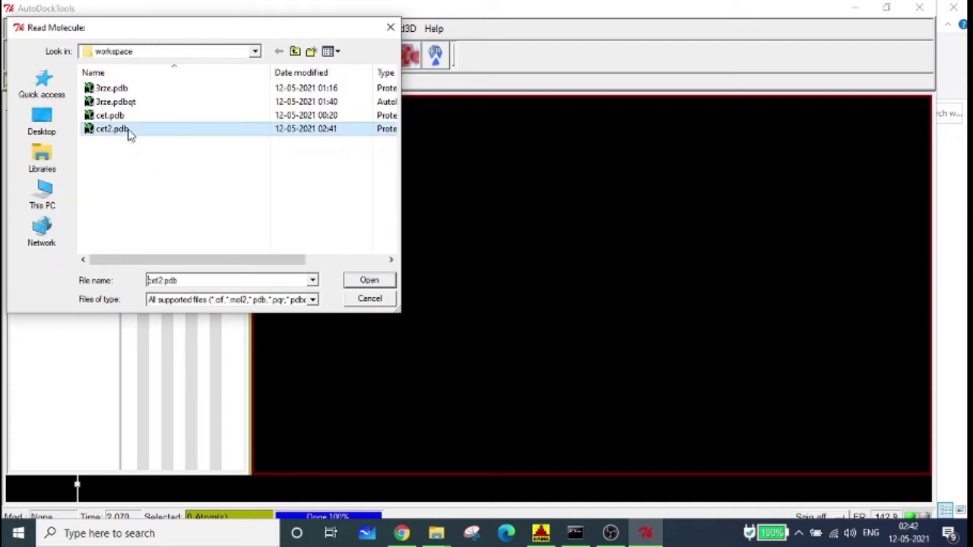
left_click(369, 281)
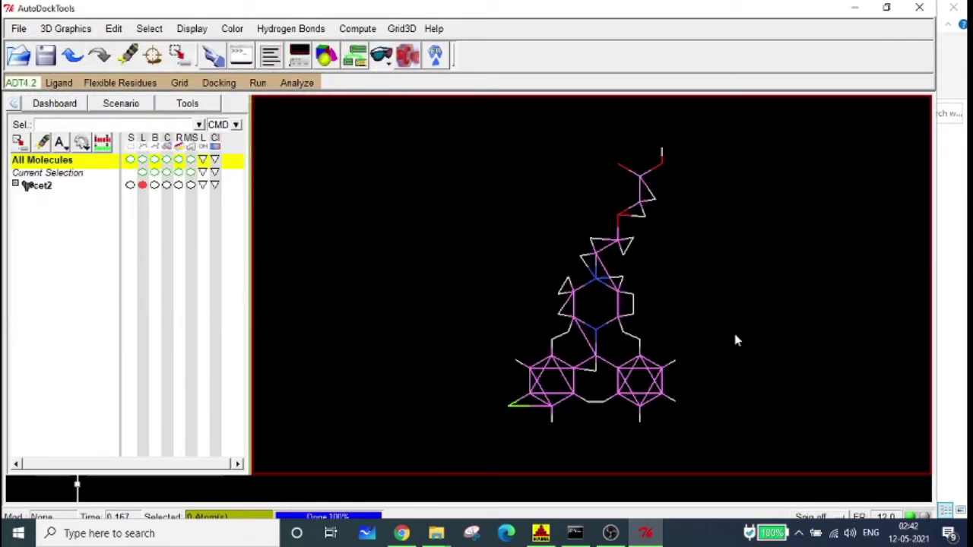
left_click(59, 83)
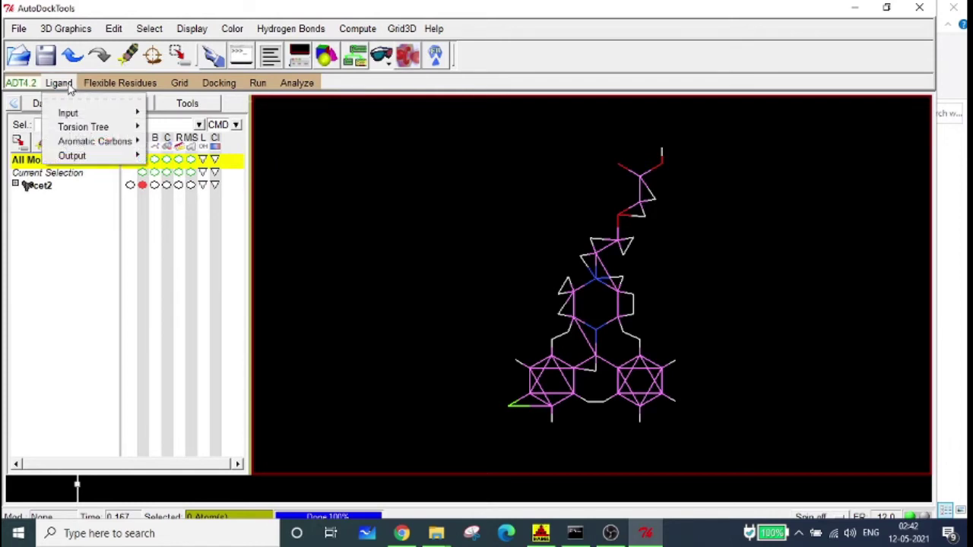
key("Down")
key("Right")
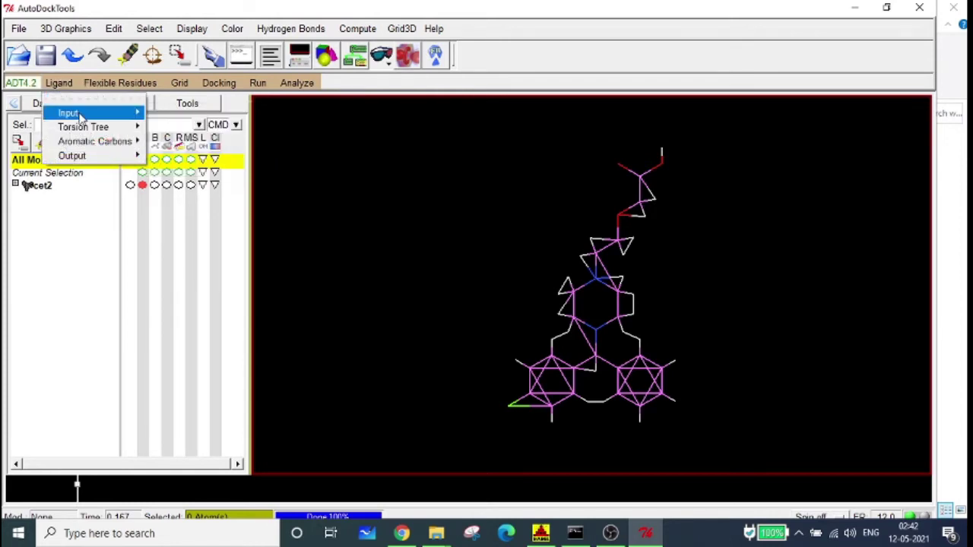
key("Left")
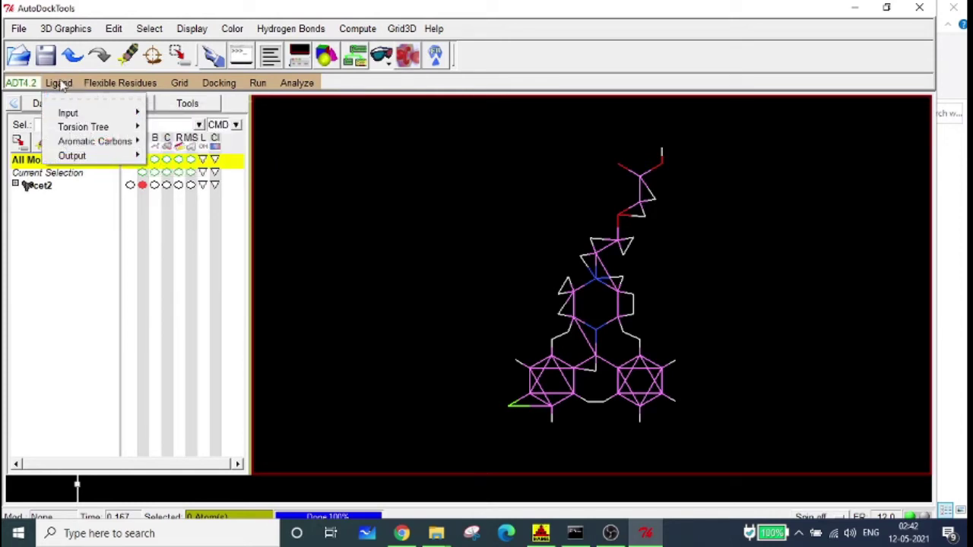
mouse_move(77, 127)
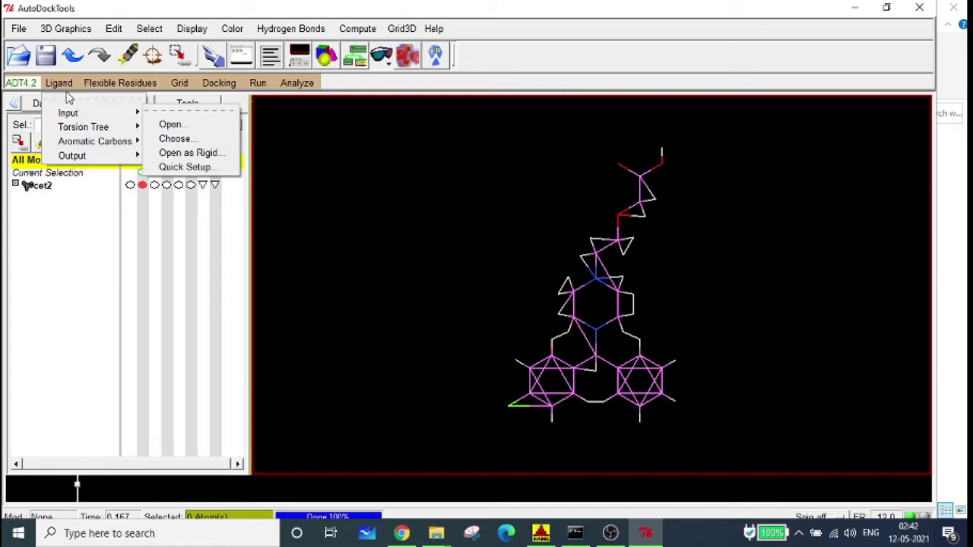
left_click(465, 244)
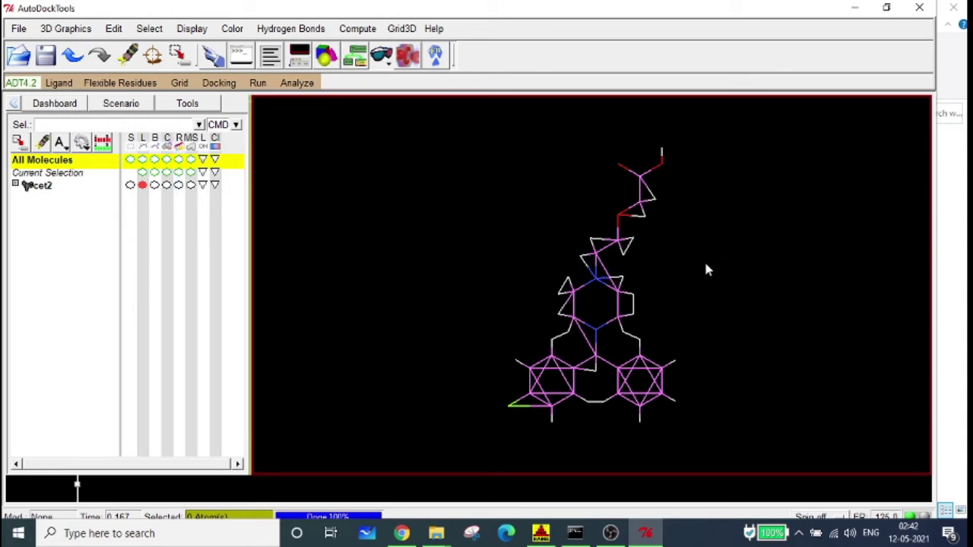
middle_click_drag(690, 323, 682, 352)
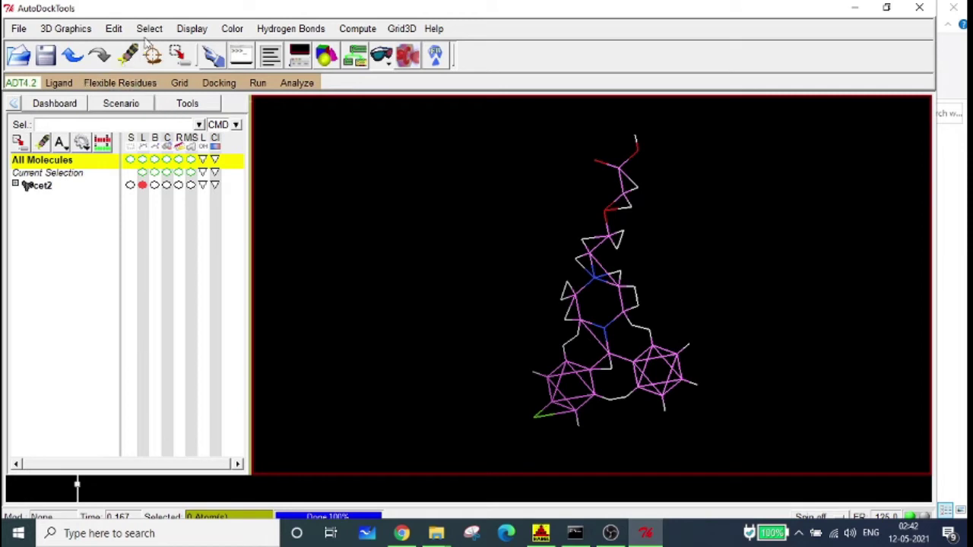
Add Kollman charges to the cet2 molecule and acknowledge the charge message
left_click(115, 29)
mouse_move(156, 147)
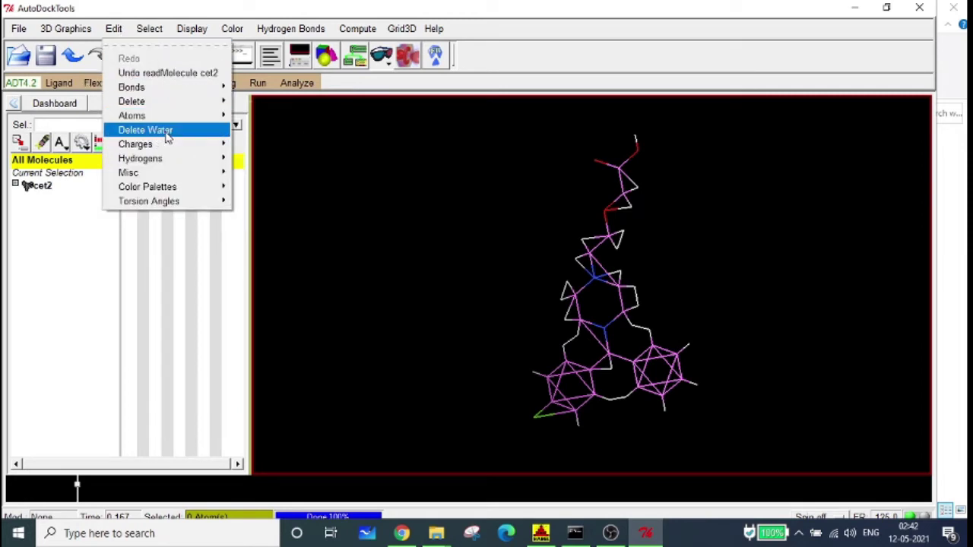
mouse_move(199, 146)
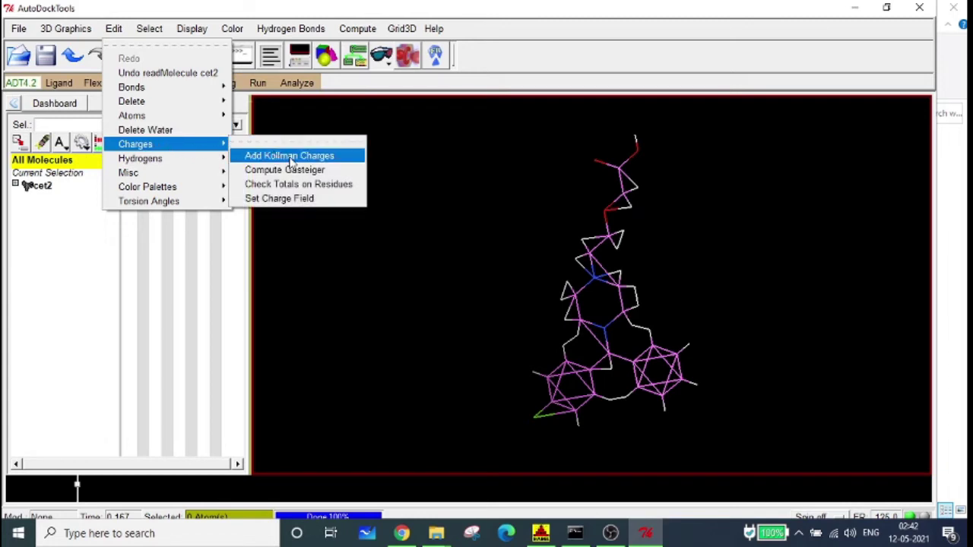
left_click(291, 157)
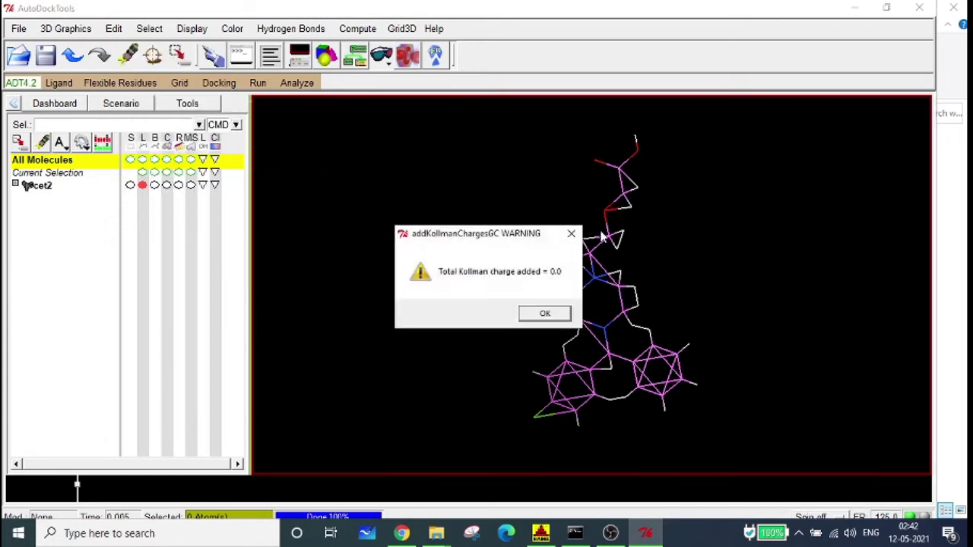
left_click(557, 313)
left_click_drag(647, 257, 710, 293)
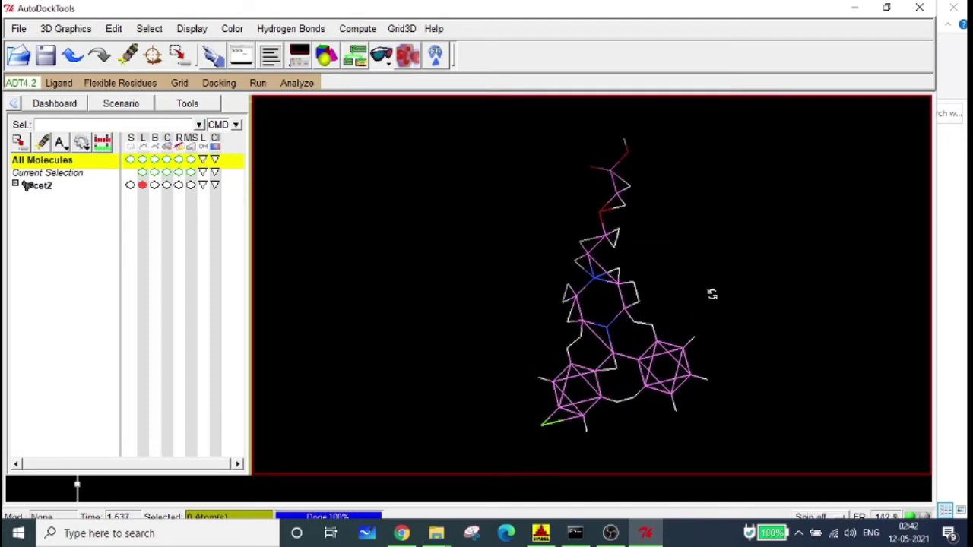
Choose the loaded cet2 molecule as the AutoDock4 ligand and acknowledge the setup summary and charge warning
left_click(67, 83)
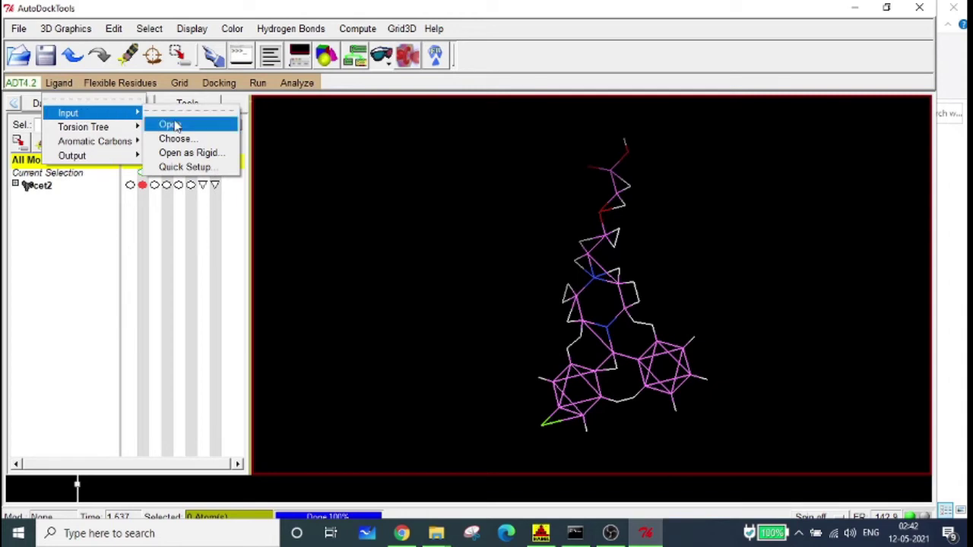
left_click(214, 141)
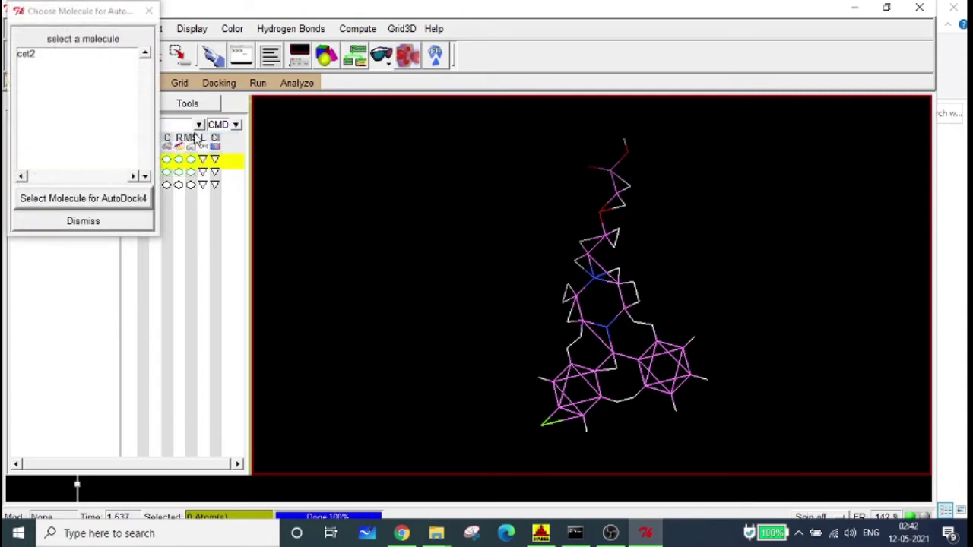
left_click(27, 55)
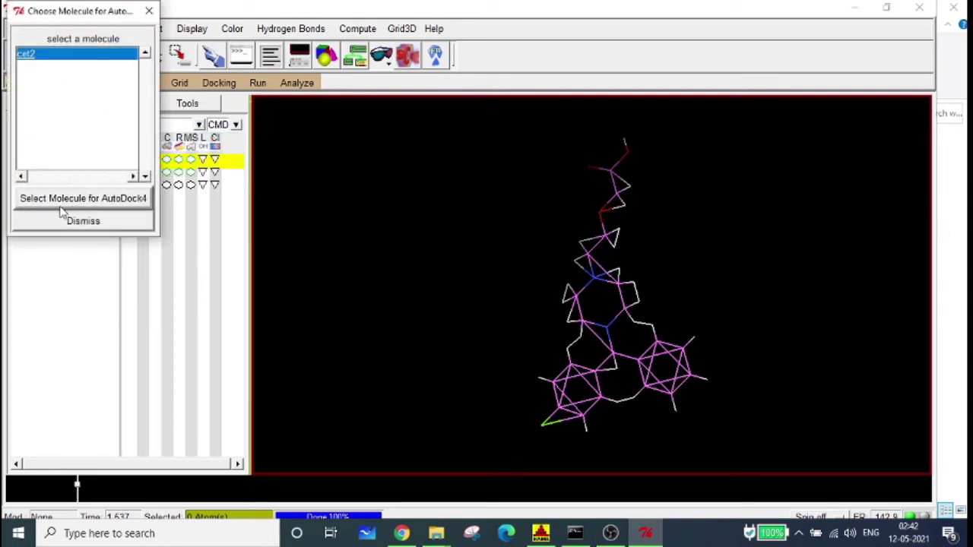
left_click(136, 200)
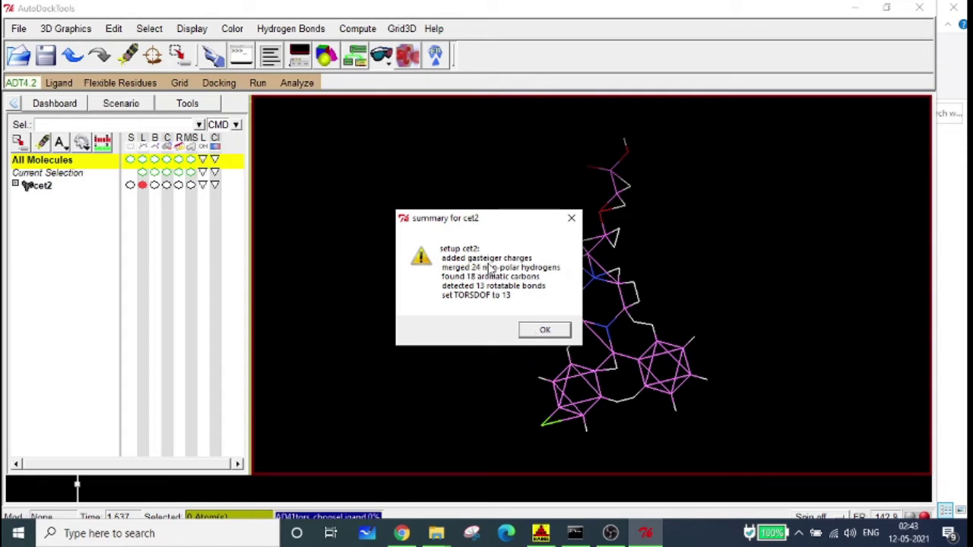
left_click(559, 333)
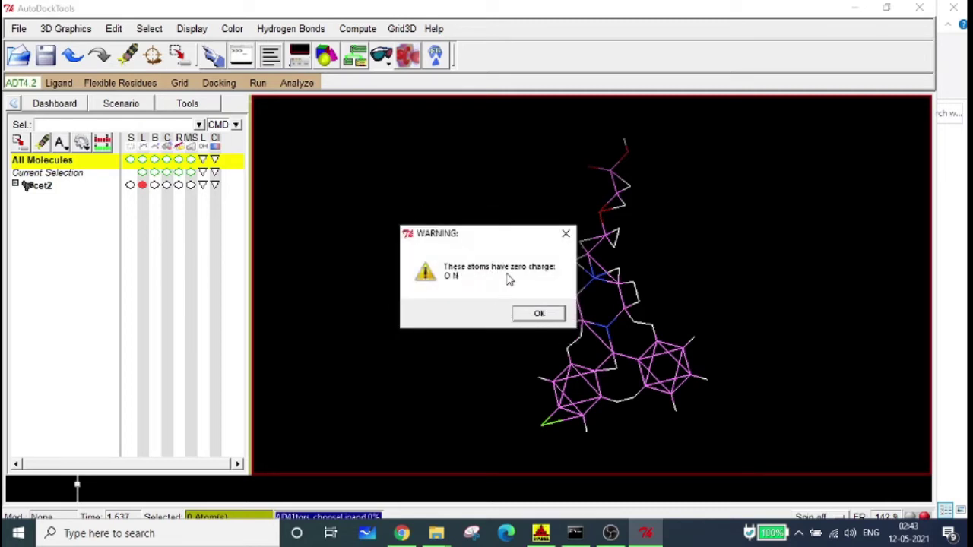
left_click(539, 314)
left_click_drag(641, 316, 773, 309)
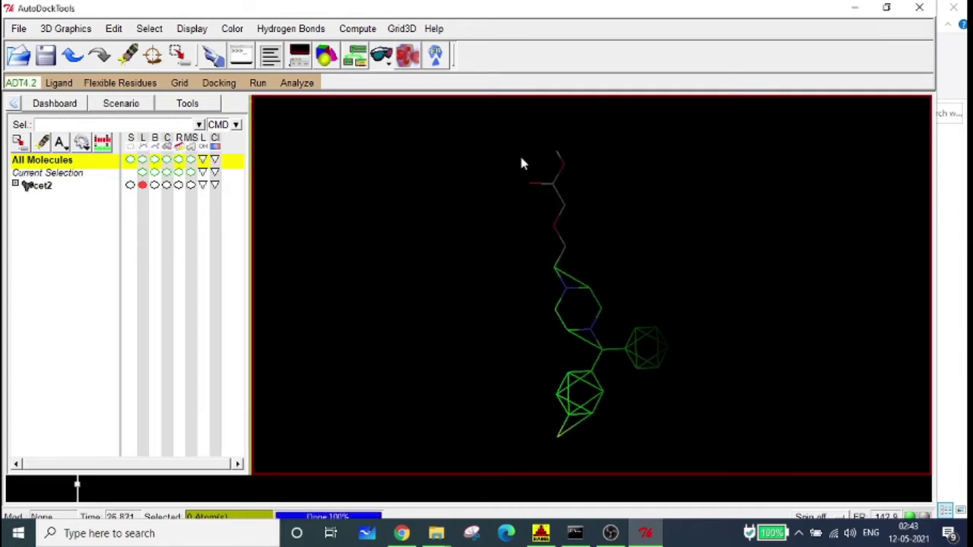
left_click(125, 29)
mouse_move(180, 144)
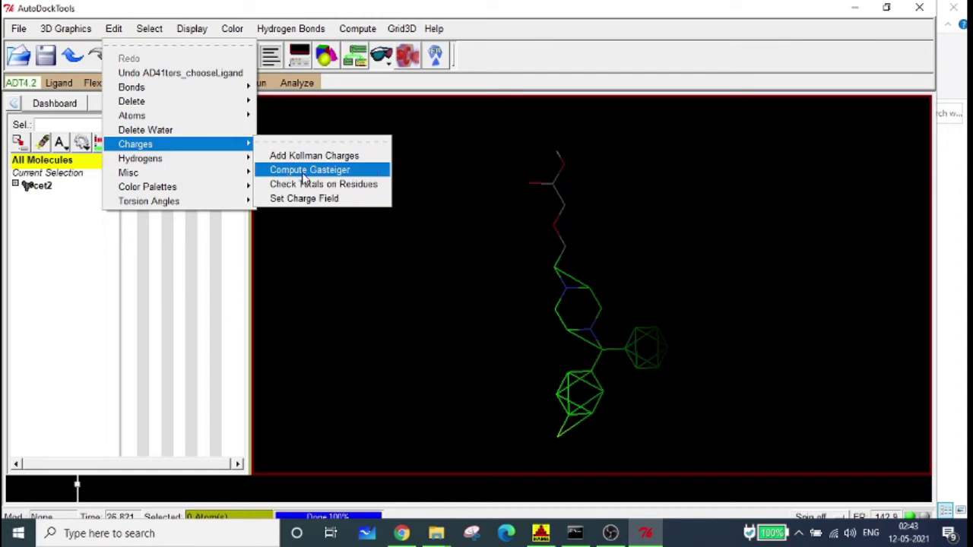
left_click(453, 179)
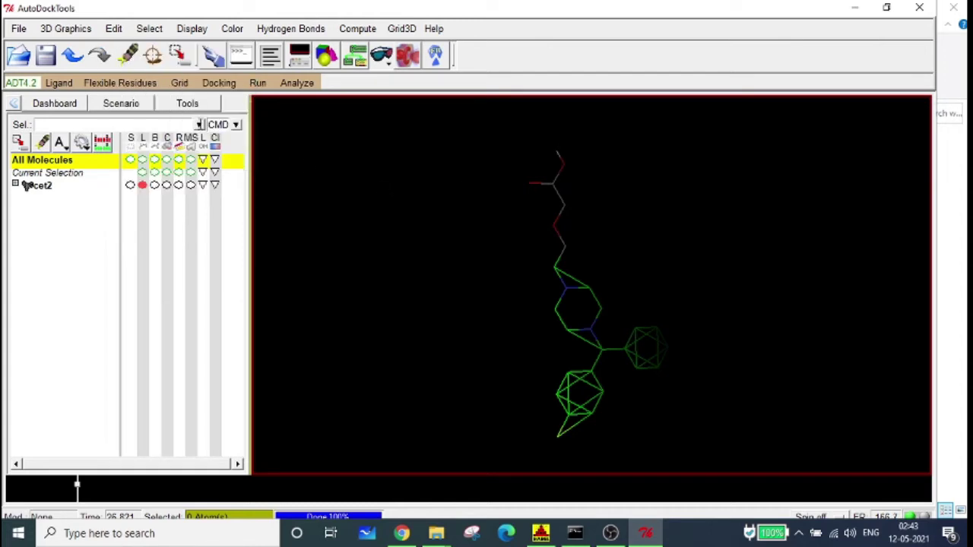
left_click_drag(603, 251, 591, 269)
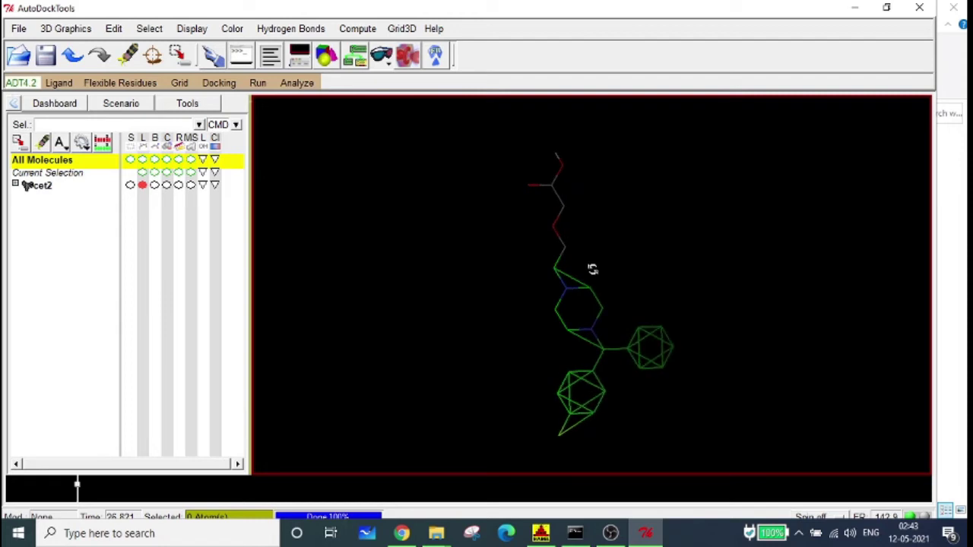
Detect the root of the cet2 ligand's torsion tree and check the root marker from another angle
left_click(64, 86)
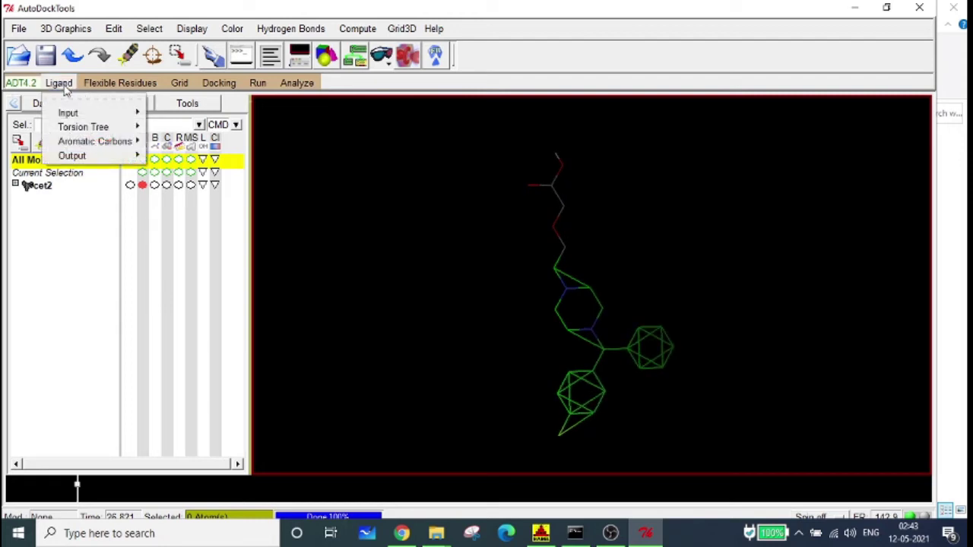
mouse_move(83, 129)
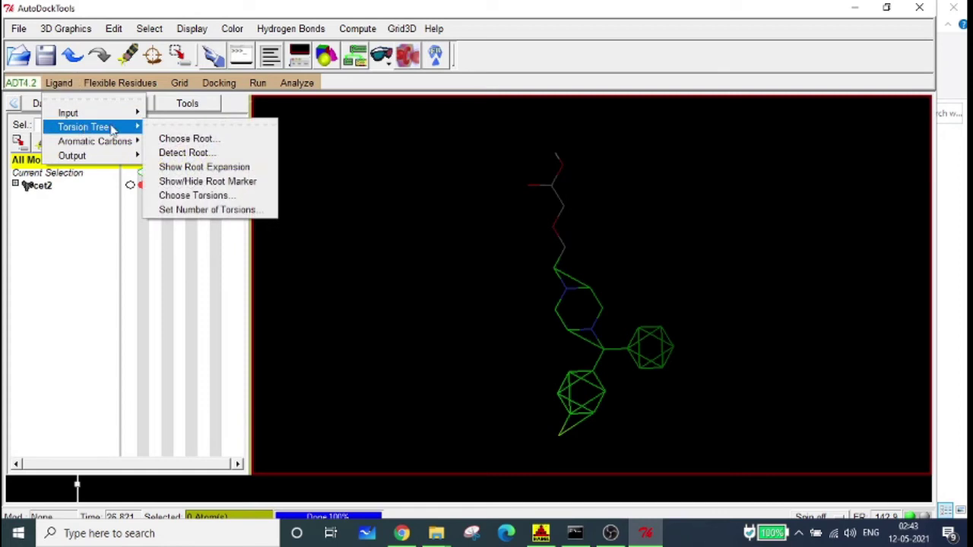
left_click(210, 155)
left_click_drag(686, 370, 585, 377)
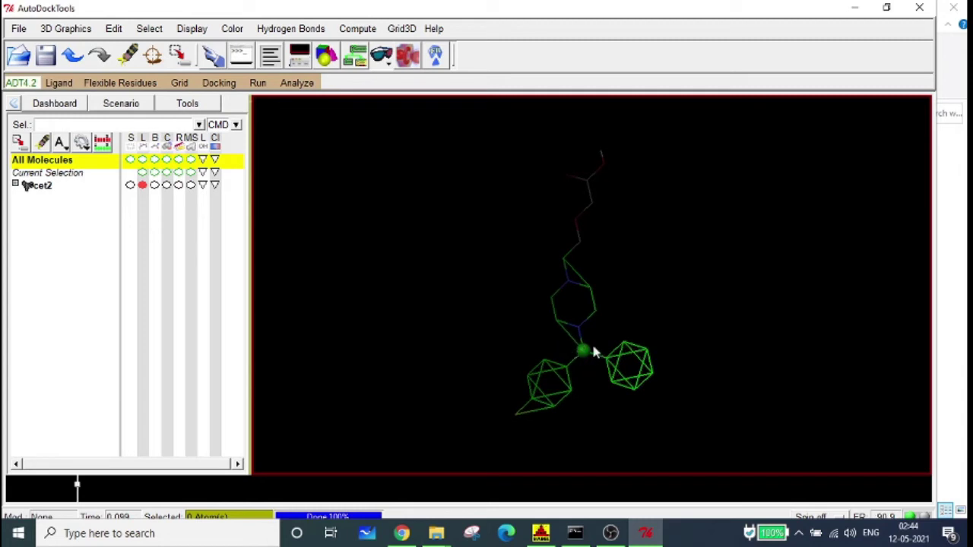
mouse_move(682, 382)
left_mouse_down()
mouse_move(727, 371)
mouse_move(656, 393)
mouse_move(697, 386)
left_mouse_up()
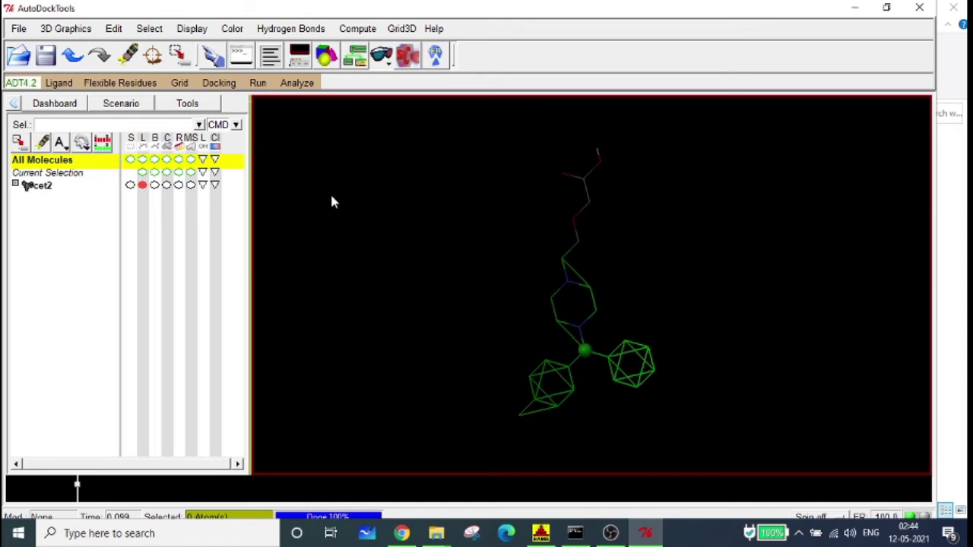
Set the ligand's number of active torsions to 10 with the fewest atoms moving
left_click(60, 84)
mouse_move(101, 127)
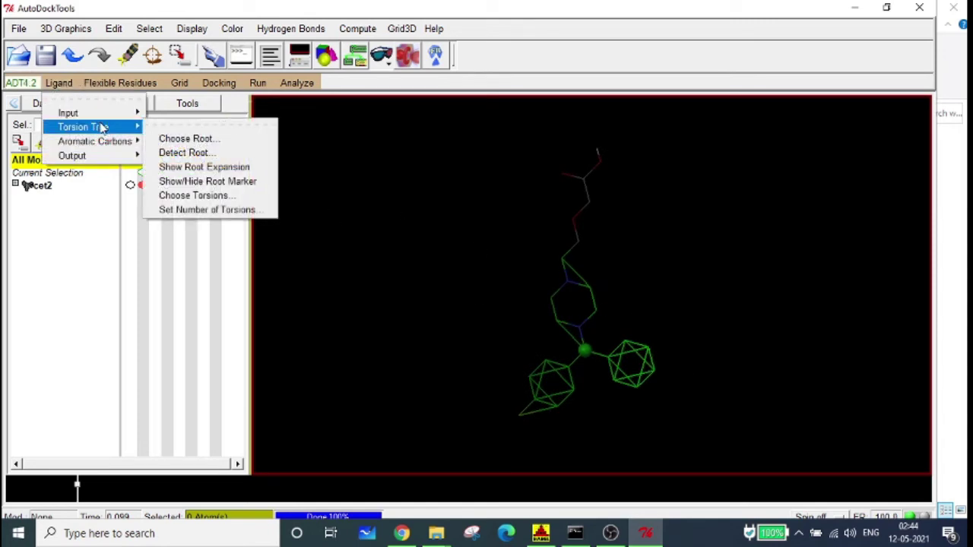
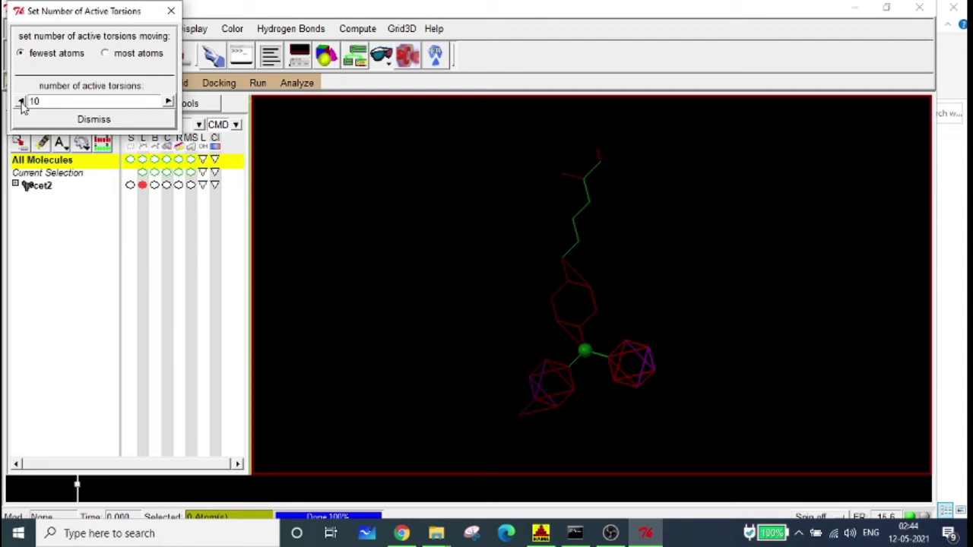
left_click(21, 101)
left_click(21, 102)
left_click(21, 102)
left_click(168, 102)
left_click(168, 102)
left_click(168, 102)
left_click(168, 102)
left_click(168, 102)
left_click(168, 102)
left_click(168, 102)
left_click(168, 102)
left_click(168, 102)
left_click(168, 101)
left_click(168, 102)
left_click(168, 102)
left_click(104, 121)
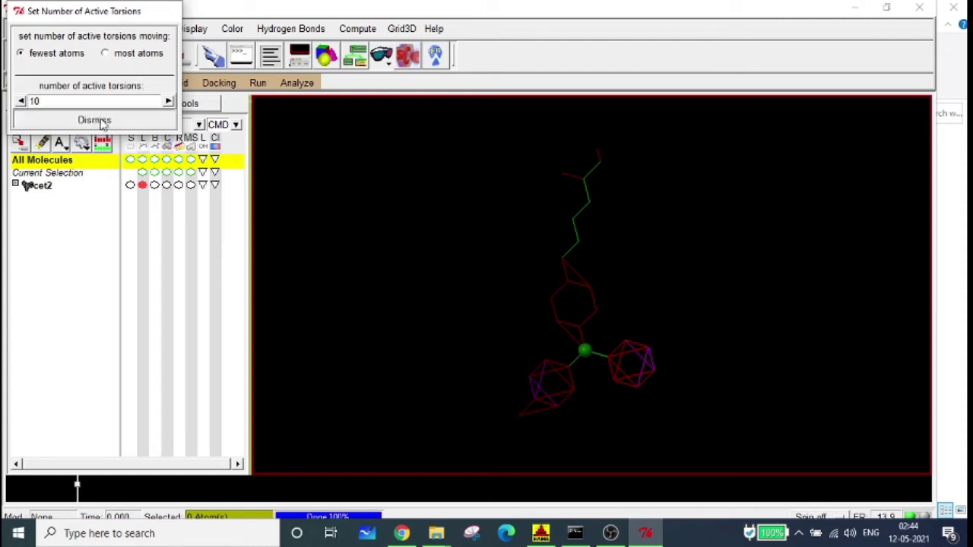
Examine the ligand's rotatable, non-rotatable and unrotatable bonds in the torsion count, and close it
mouse_move(604, 328)
middle_mouse_down()
mouse_move(674, 297)
mouse_move(654, 326)
mouse_move(590, 323)
middle_mouse_up()
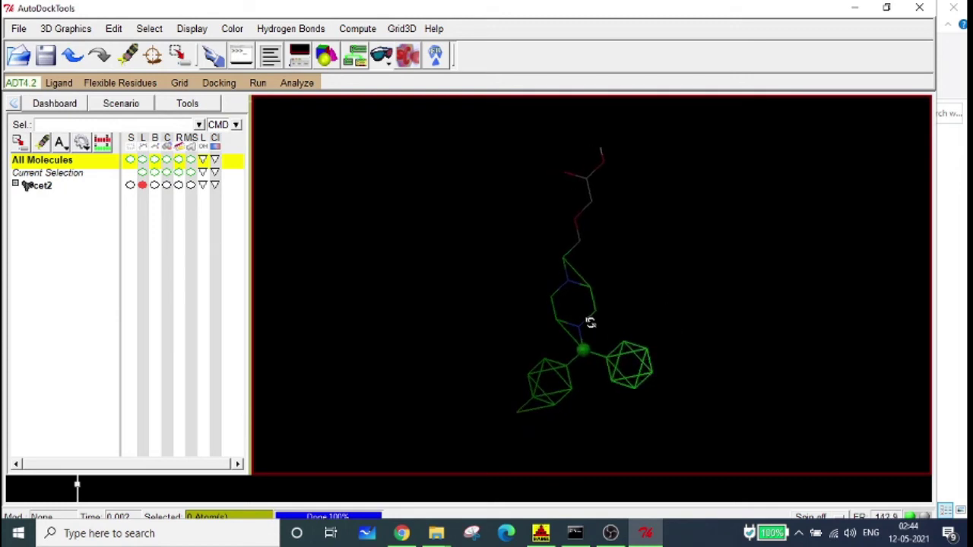
left_click(61, 83)
mouse_move(124, 129)
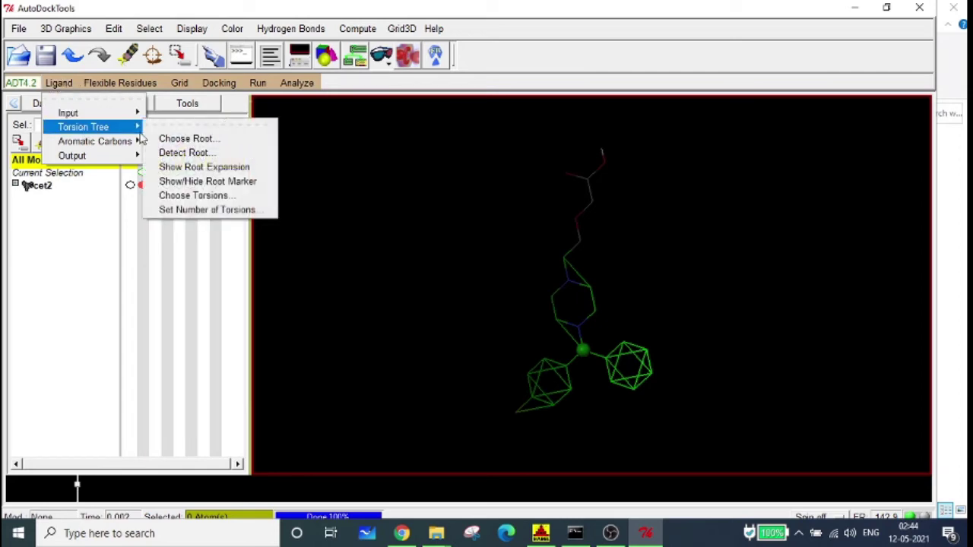
left_click(253, 197)
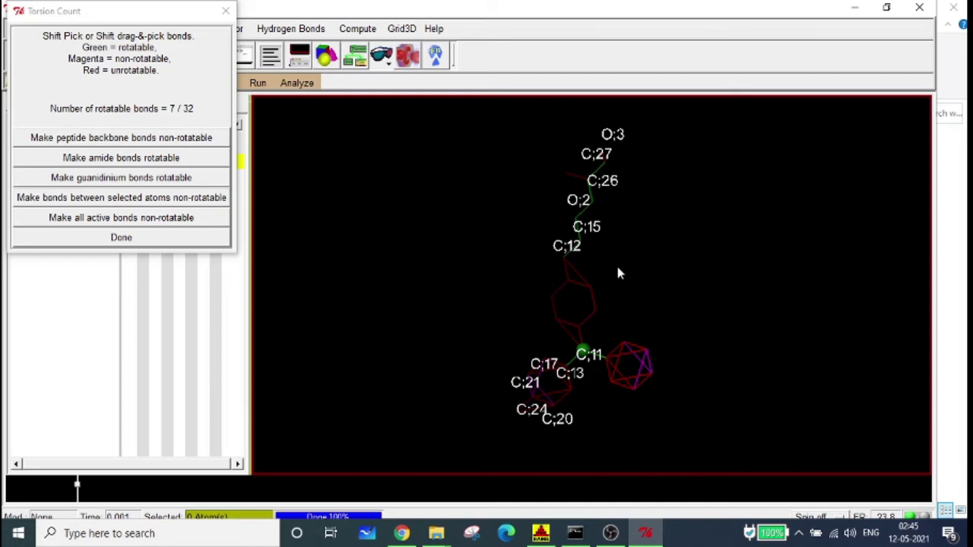
left_click(225, 11)
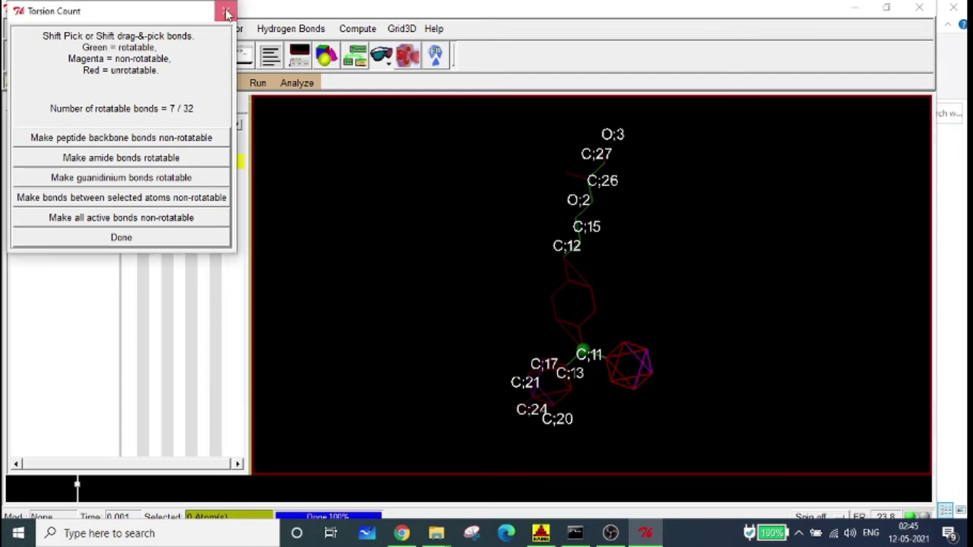
Try to raise the ligand's number of active torsions with the fewest atoms moving
left_click(60, 84)
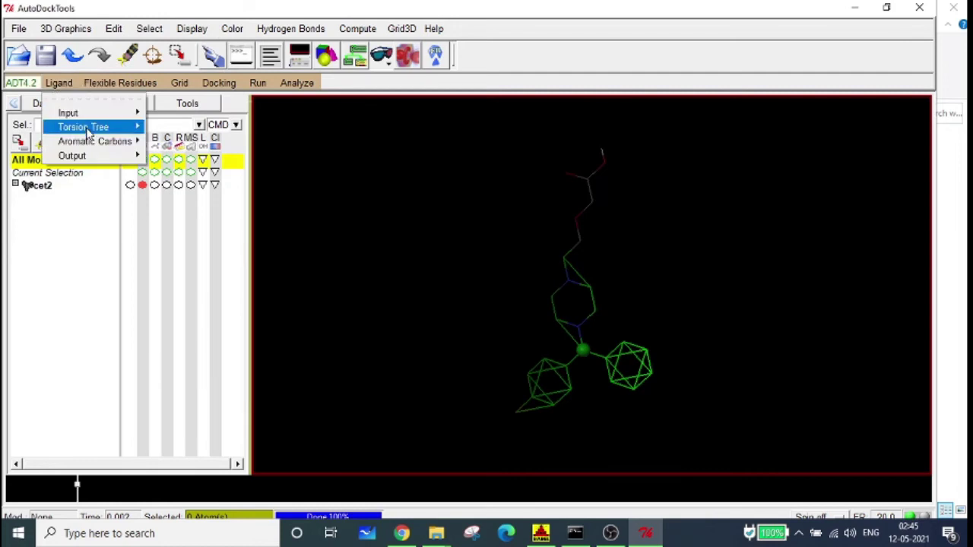
mouse_move(129, 129)
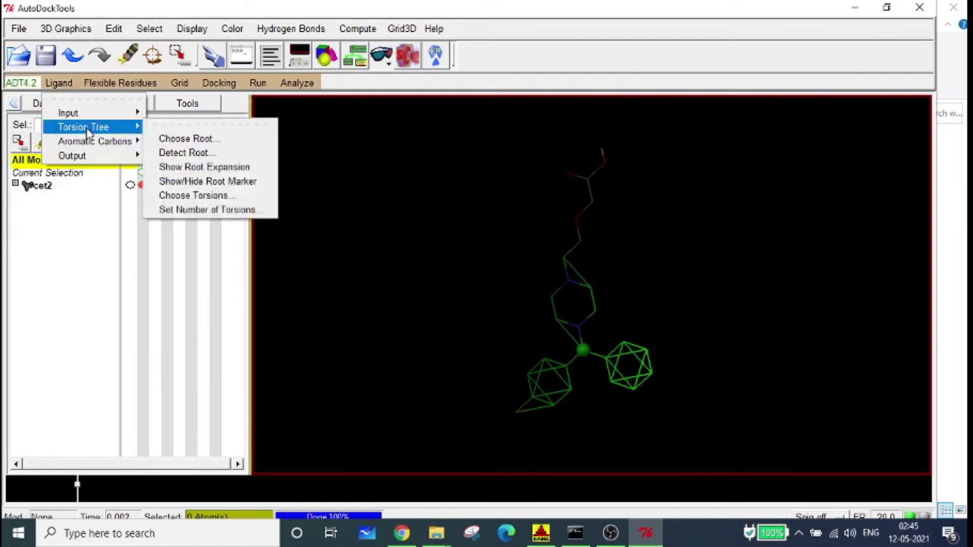
left_click(242, 210)
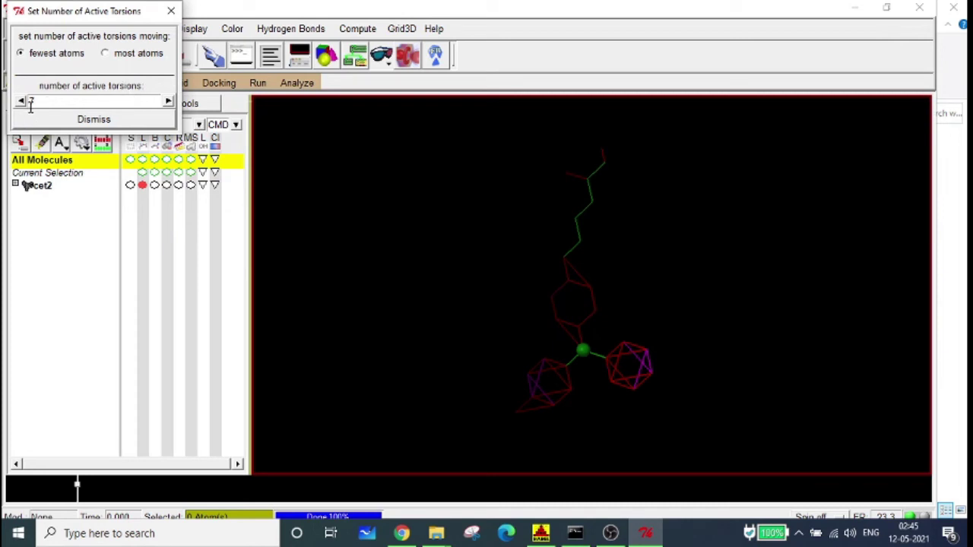
left_click(168, 102)
left_click(168, 102)
left_click(168, 102)
left_click(168, 102)
left_click(168, 102)
left_click(168, 102)
left_click(65, 120)
Make all the ligand's active bonds non-rotatable, switch all rotatable bonds back to rotatable, and close the torsion count
left_click(70, 86)
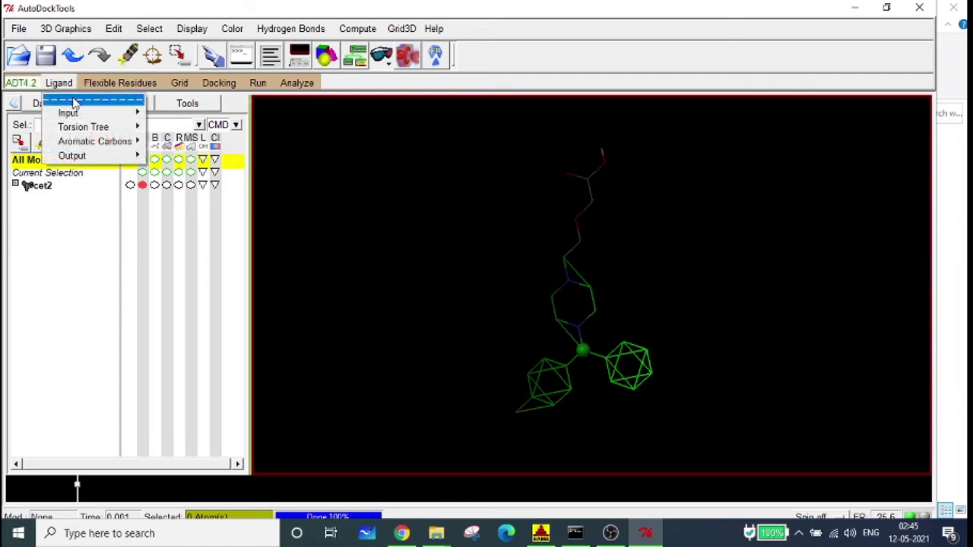
mouse_move(80, 127)
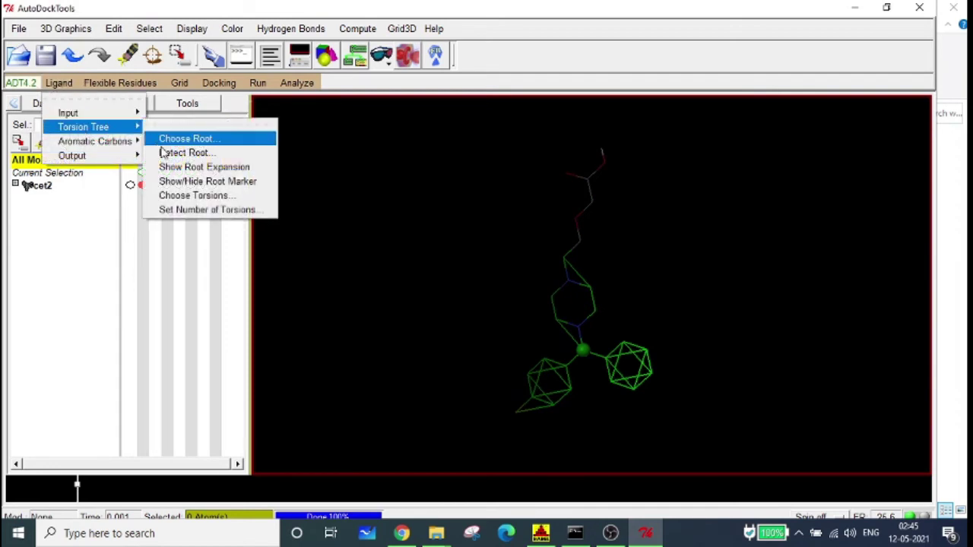
left_click(205, 196)
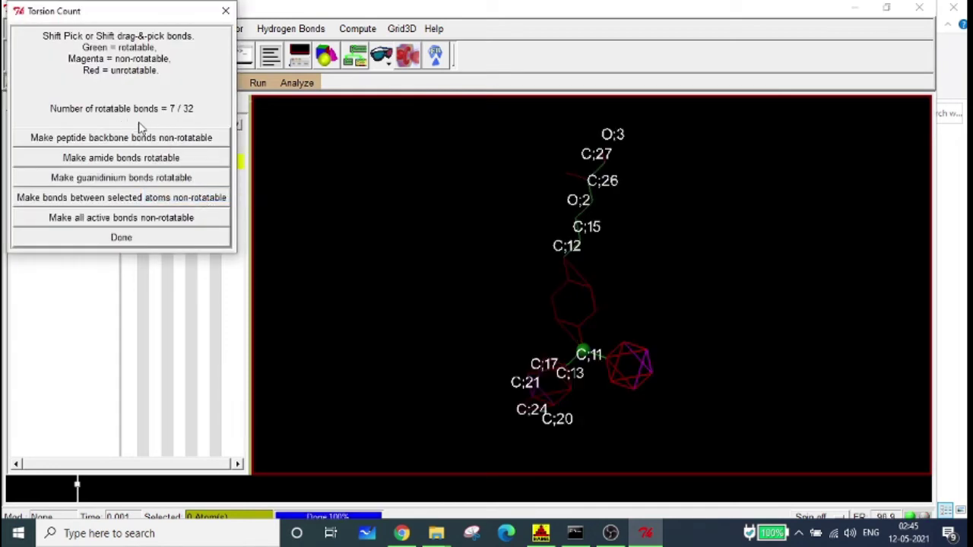
left_click(173, 218)
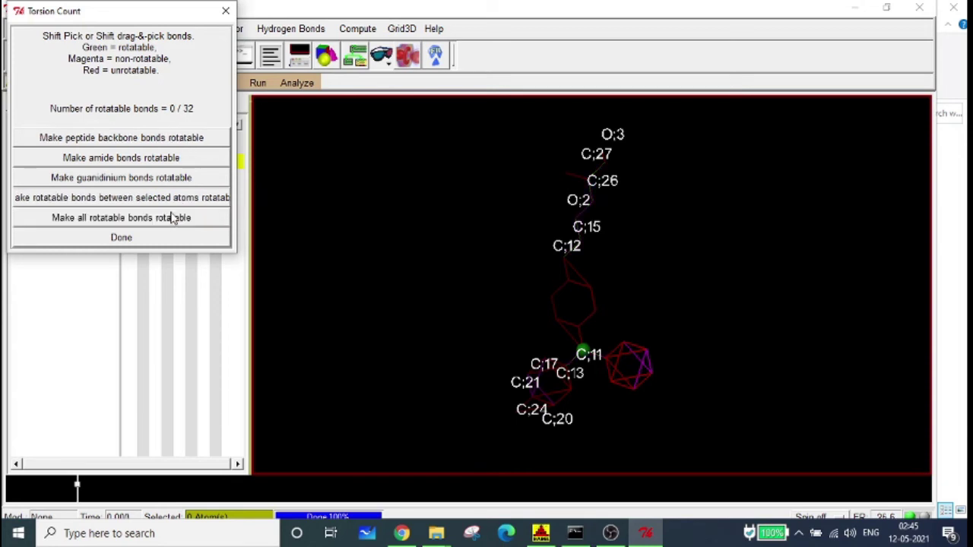
left_click(173, 218)
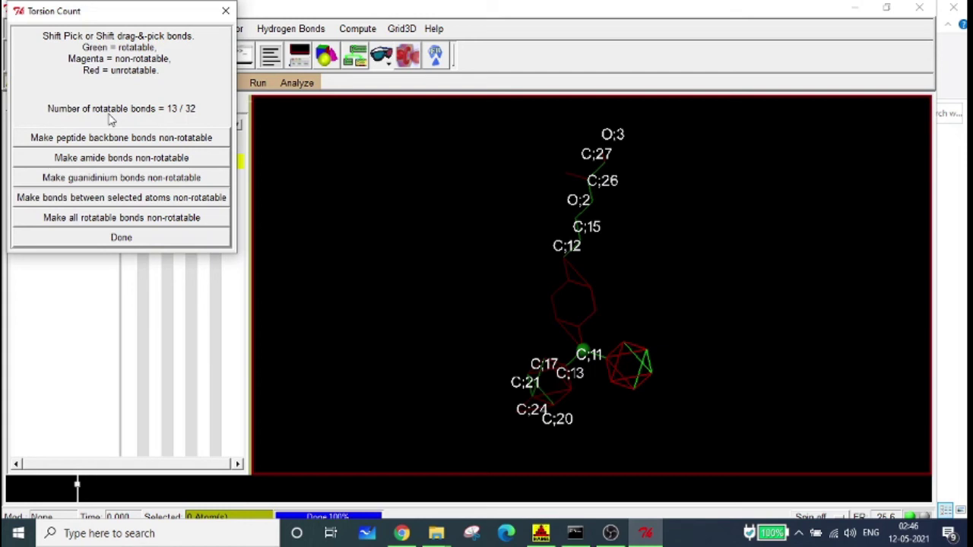
left_click(226, 11)
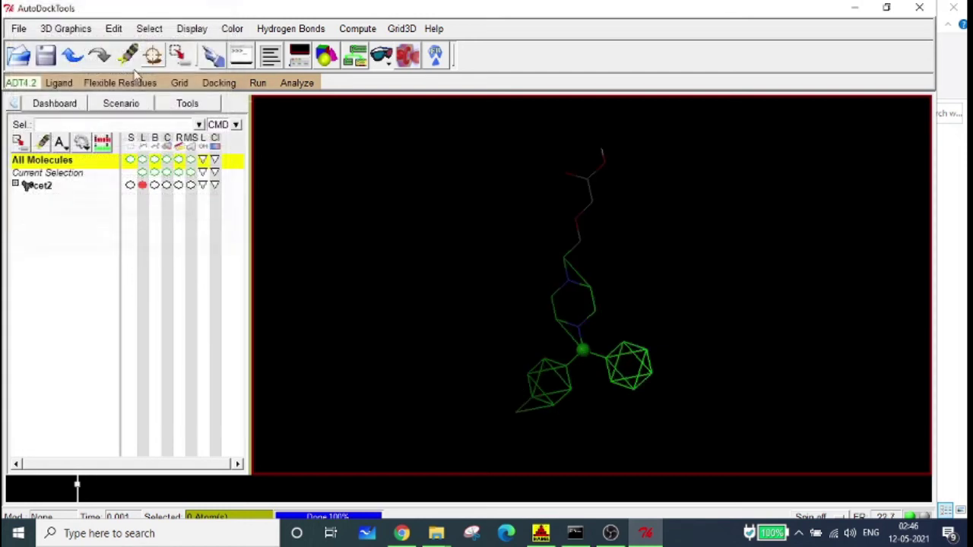
Lower and raise the ligand's number of active torsions, keeping the fewest atoms moving, and dismiss the setting
left_click(59, 83)
mouse_move(91, 126)
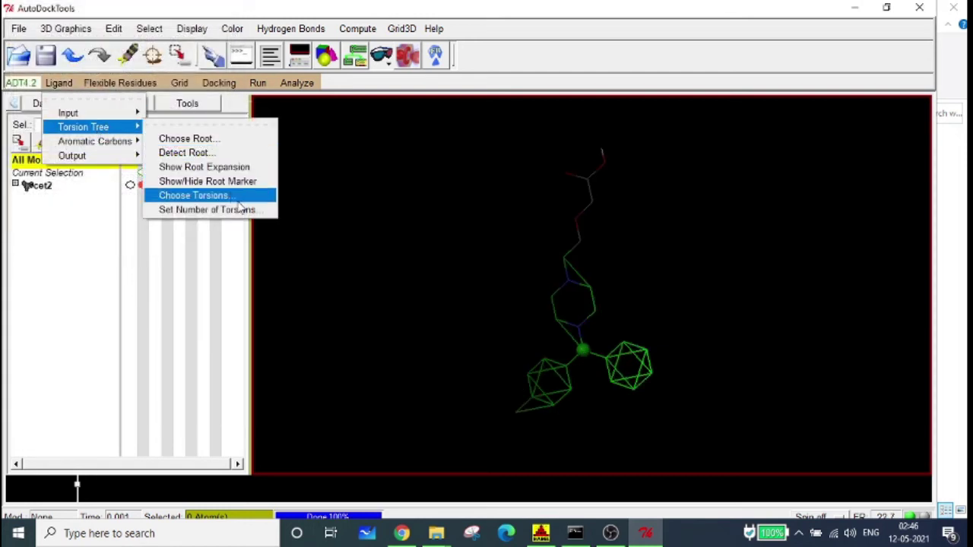
left_click(242, 210)
left_click(21, 102)
left_click(21, 102)
left_click(21, 102)
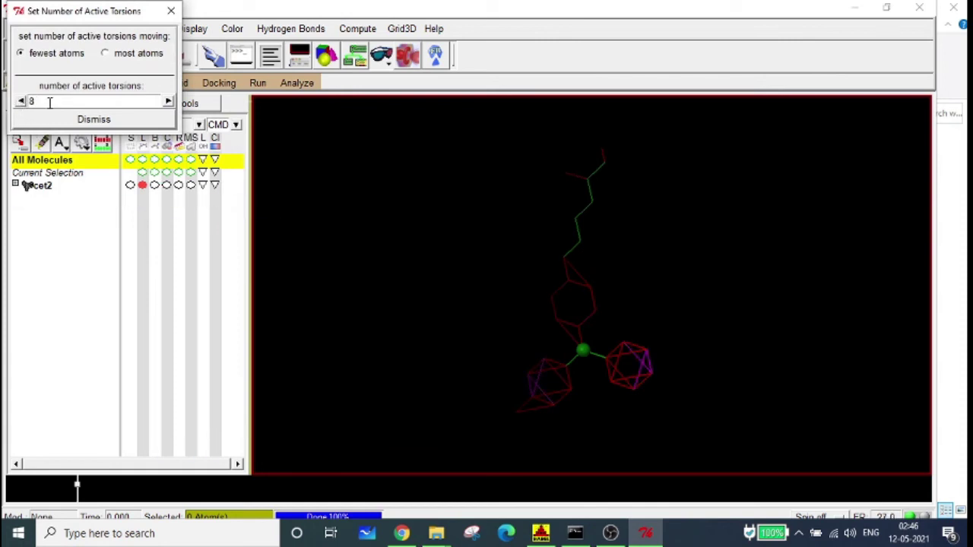
left_click(22, 102)
left_click(22, 102)
left_click(21, 102)
left_click(22, 102)
left_click(22, 102)
left_click(21, 102)
left_click(21, 102)
left_click(21, 102)
left_click(21, 102)
left_click(168, 102)
left_click(168, 102)
left_click(168, 102)
left_click(169, 102)
left_click(169, 102)
left_click(168, 102)
left_click(169, 101)
left_click(169, 102)
left_click(169, 101)
left_click(169, 102)
left_click(169, 102)
left_click(169, 102)
left_click(94, 120)
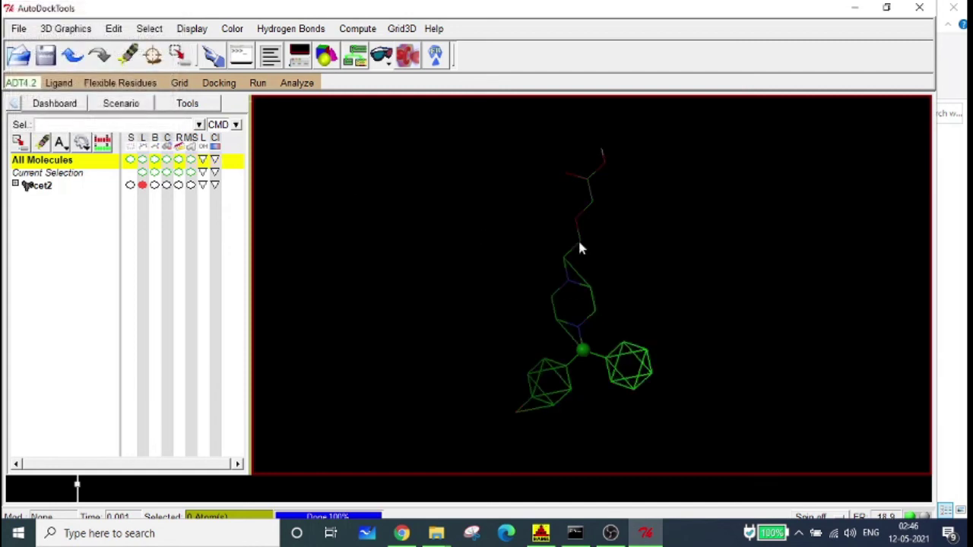
Choose the ligand's torsions by making all rotatable bonds non-rotatable, and finish the torsion selection
left_click(64, 83)
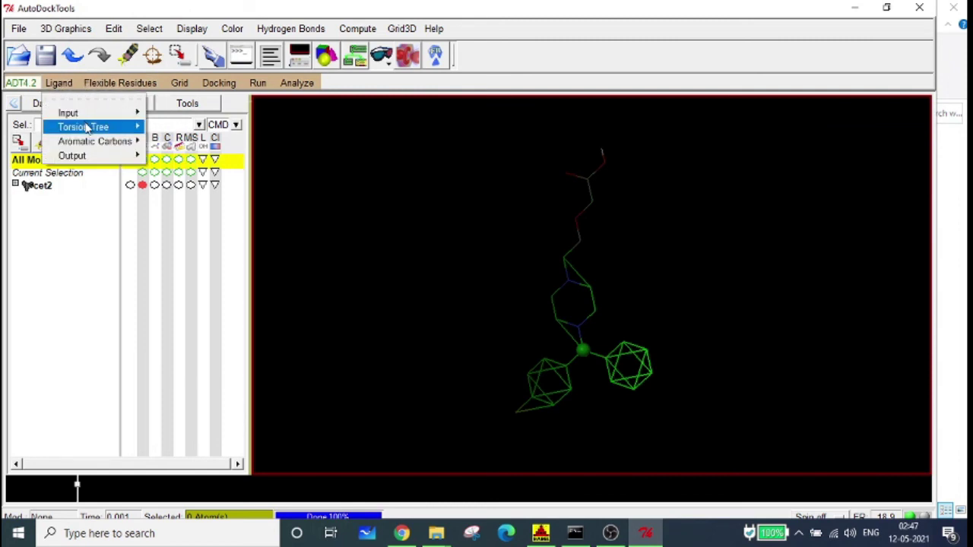
mouse_move(87, 127)
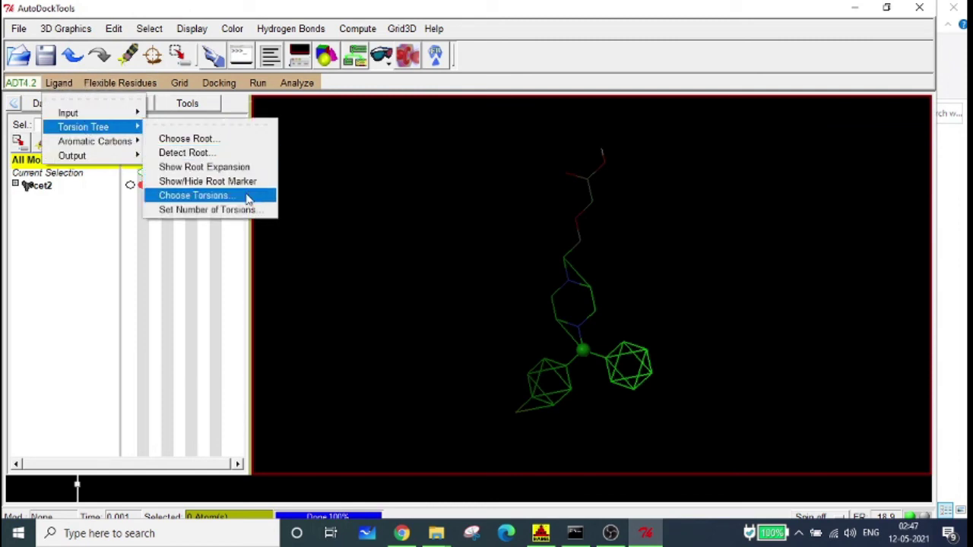
left_click(220, 199)
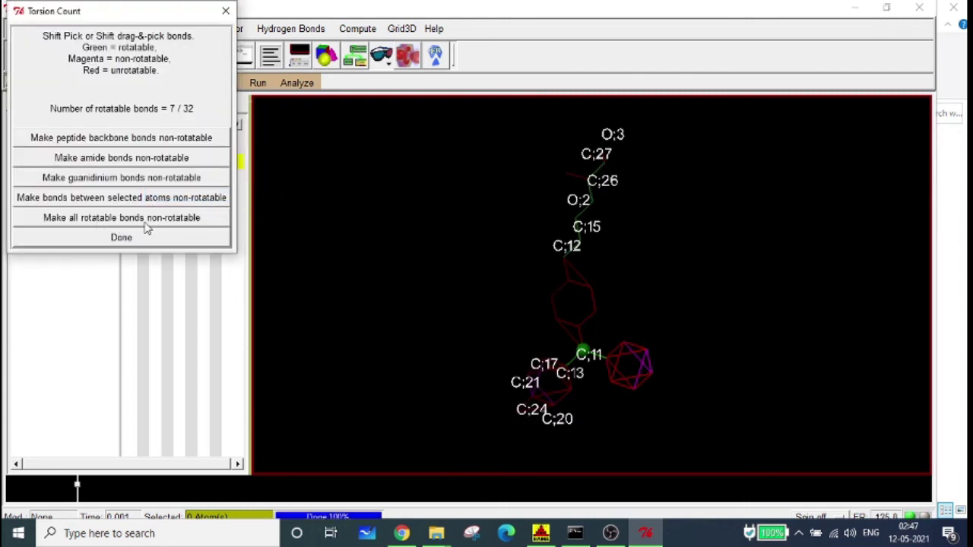
left_click(171, 218)
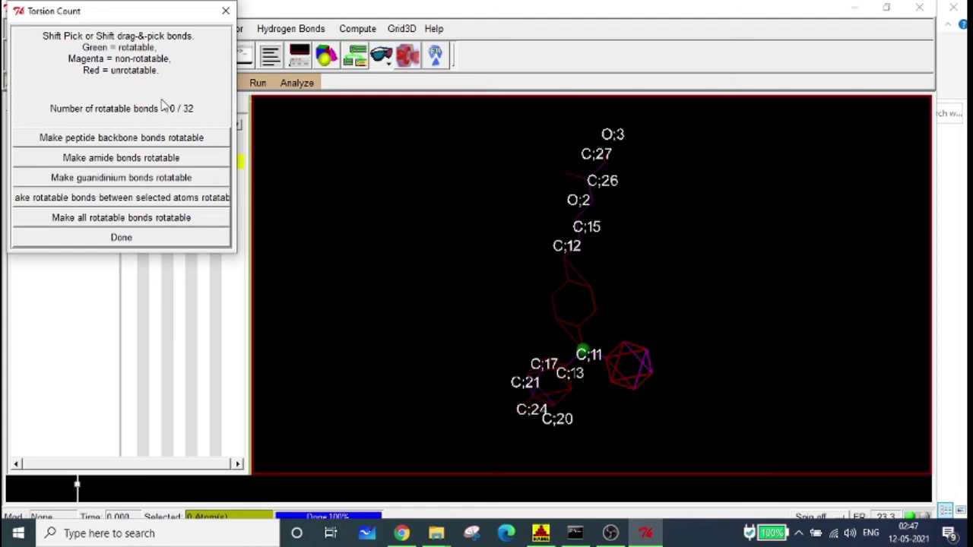
left_click(156, 242)
left_click_drag(529, 257, 593, 248)
left_click_drag(770, 343, 700, 317)
right_click_drag(699, 317, 674, 289)
left_click_drag(673, 289, 378, 361)
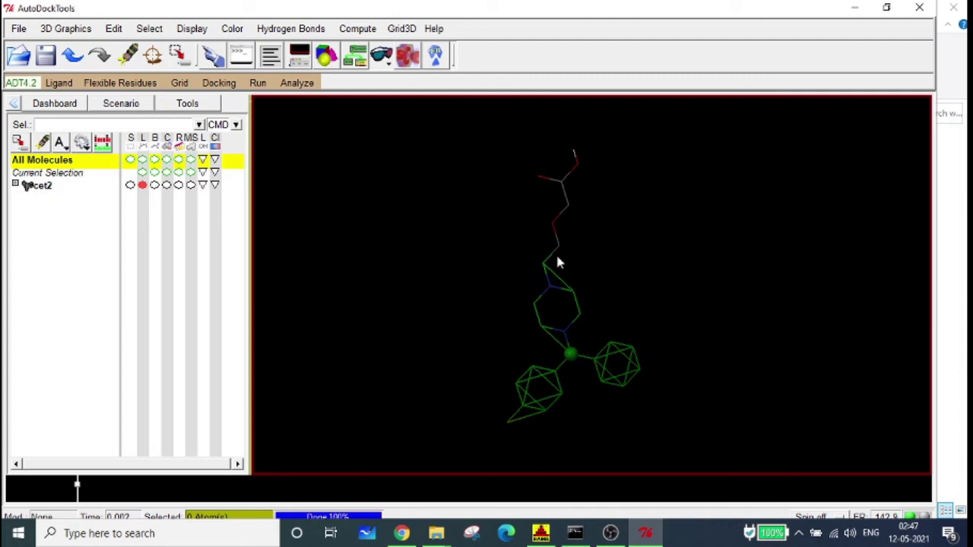
mouse_move(601, 327)
left_mouse_down()
mouse_move(565, 341)
mouse_move(606, 311)
left_mouse_up()
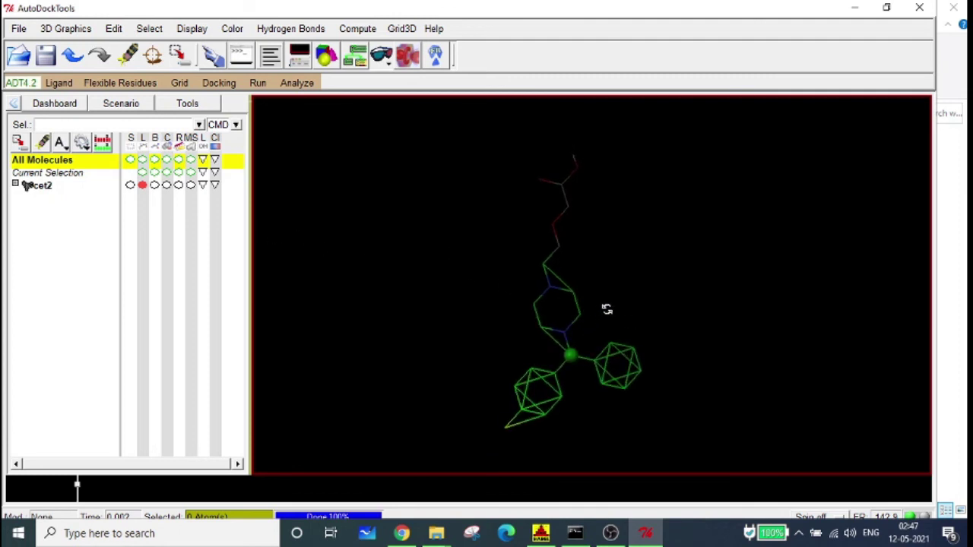
Save the prepared ligand in PDBQT format as cet2.pdbqt in the workspace folder
left_click(60, 83)
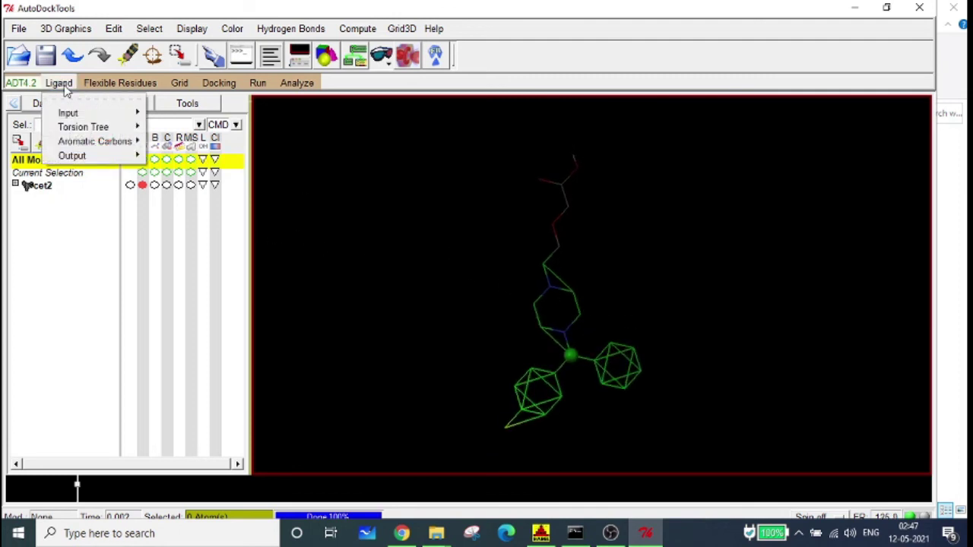
mouse_move(83, 158)
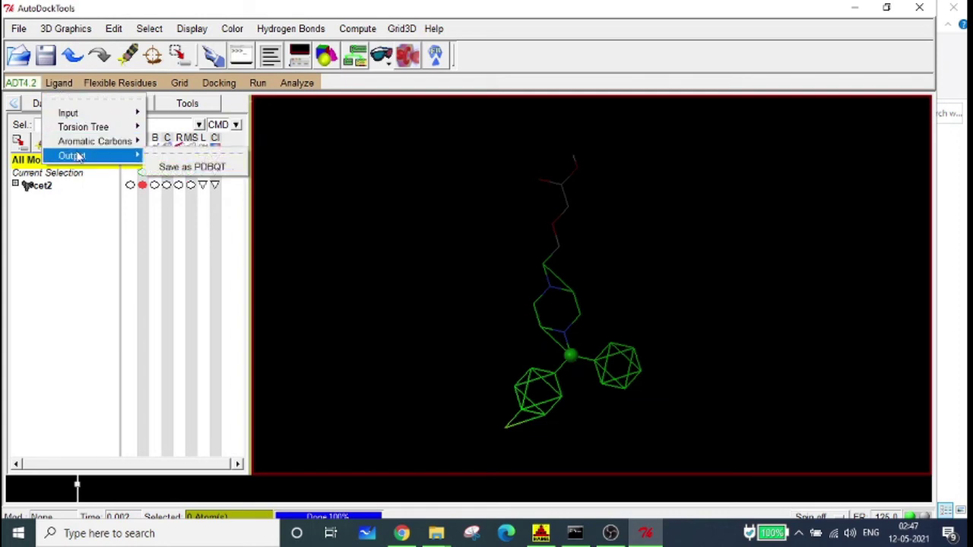
left_click(199, 168)
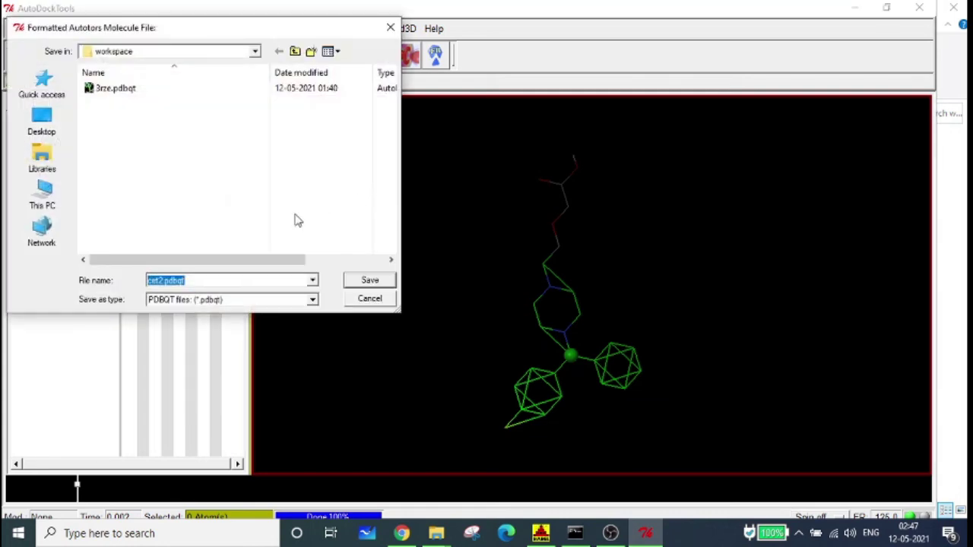
left_click(369, 281)
left_click_drag(700, 321, 574, 357)
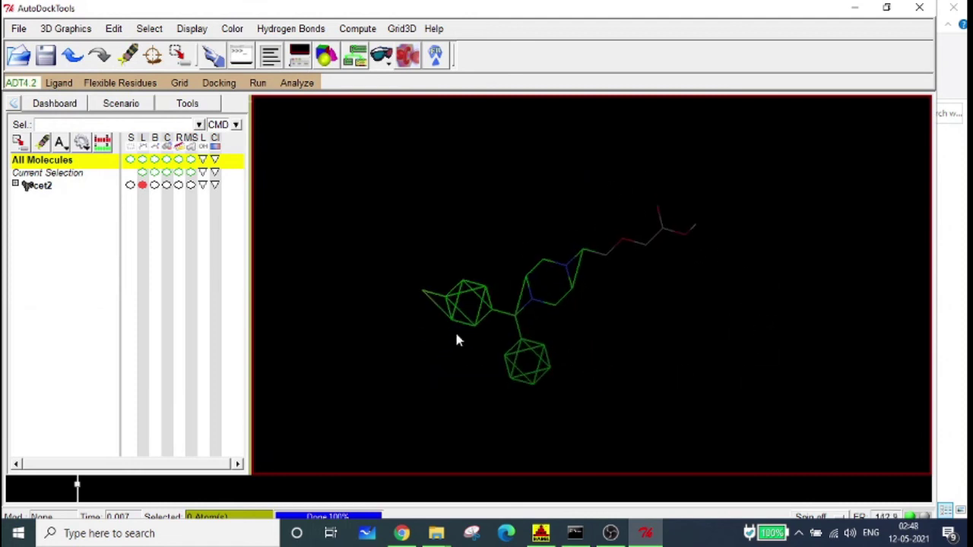